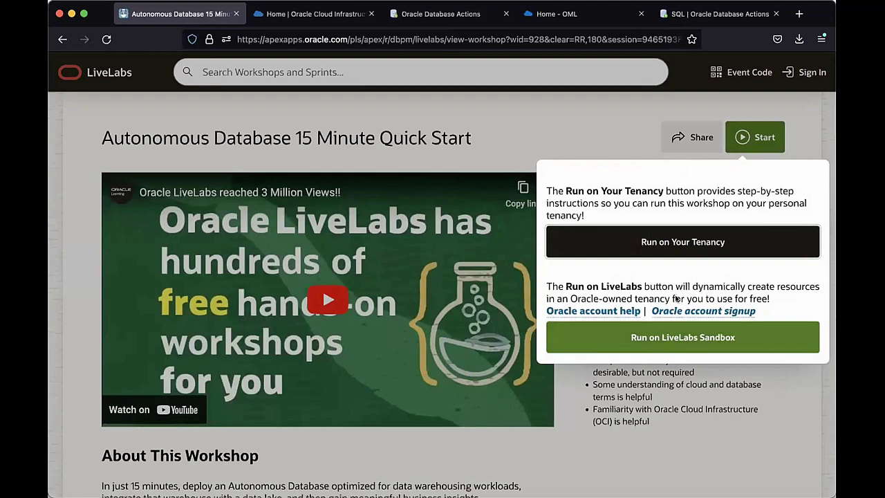
- Run the Autonomous Database workshop on the own tenancy and open the instructions for Lab 2: Create tables and load data
{"action": "left_click", "coordinate": [677, 241]}
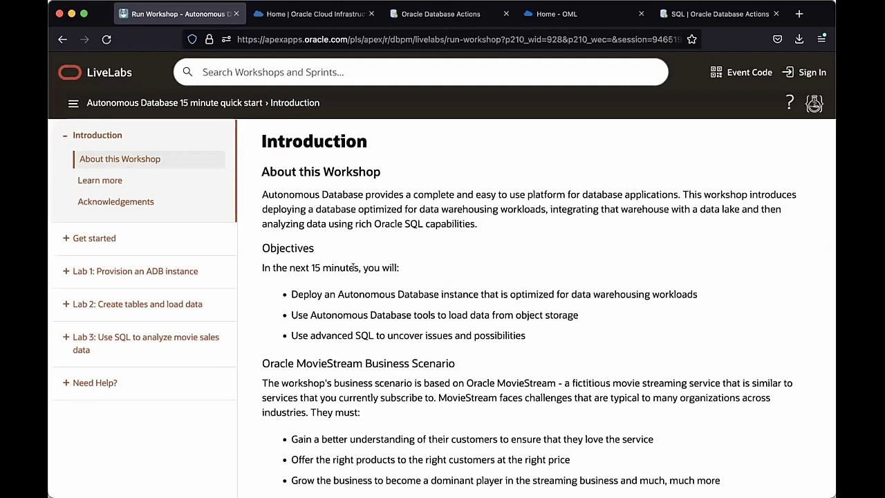
{"action": "scroll", "coordinate": [344, 269], "scroll_direction": "down", "scroll_amount": 5}
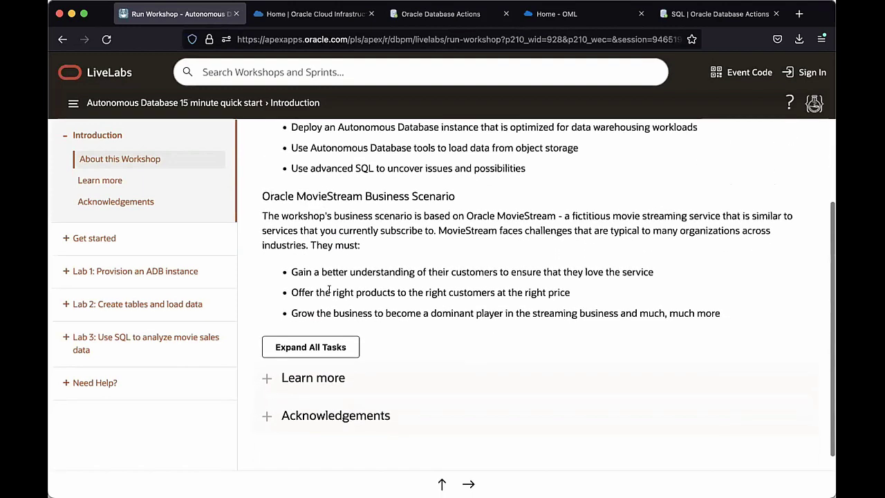
{"action": "left_click", "coordinate": [108, 308]}
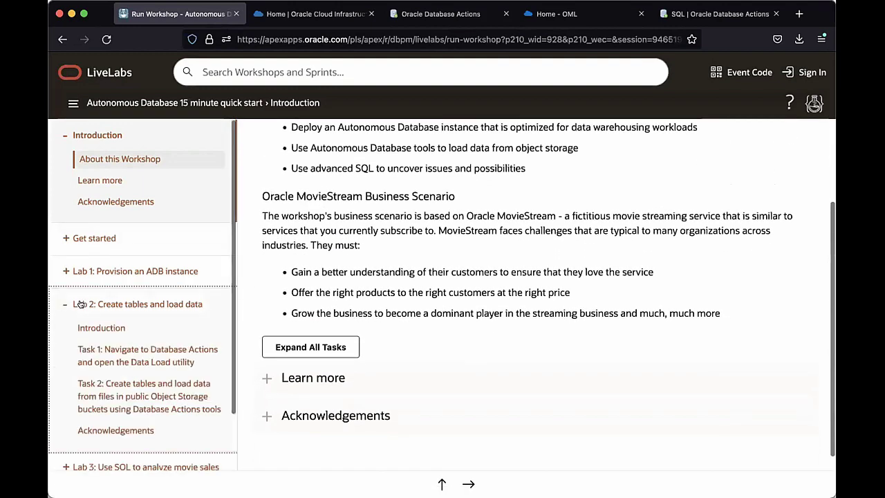
{"action": "left_click", "coordinate": [134, 307]}
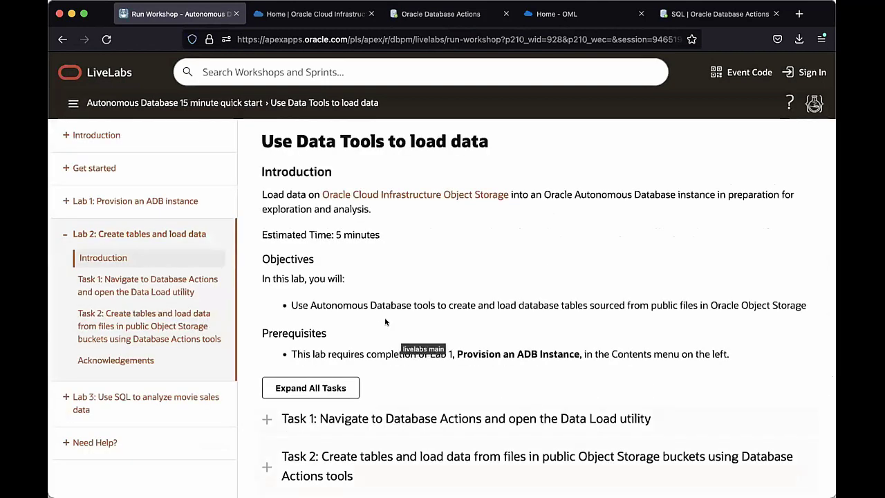
- Expand Task 1 of the lab and read through the instructions for reaching Database Actions and the Data Load utility
{"action": "scroll", "coordinate": [386, 322], "scroll_direction": "down", "scroll_amount": 3}
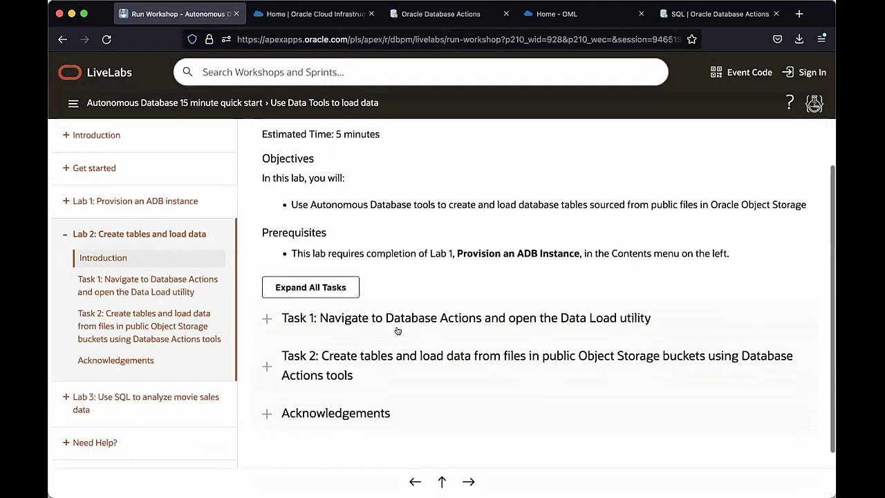
{"action": "left_click", "coordinate": [399, 320]}
{"action": "scroll", "coordinate": [430, 341], "scroll_direction": "down", "scroll_amount": 5}
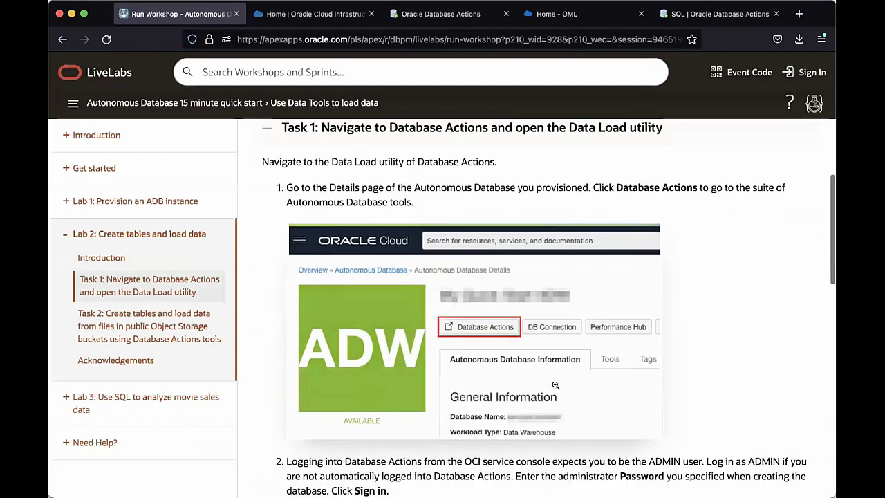
{"action": "scroll", "coordinate": [556, 385], "scroll_direction": "down", "scroll_amount": 4}
{"action": "scroll", "coordinate": [556, 385], "scroll_direction": "down", "scroll_amount": 15}
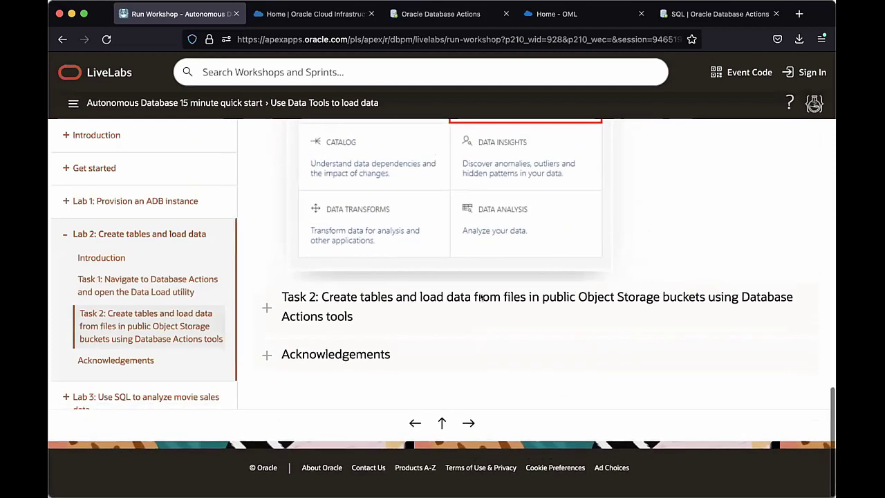
- Expand Task 2 and review its instructions for creating and loading tables from public Object Storage files
{"action": "left_click", "coordinate": [482, 297]}
{"action": "scroll", "coordinate": [483, 346], "scroll_direction": "down", "scroll_amount": 5}
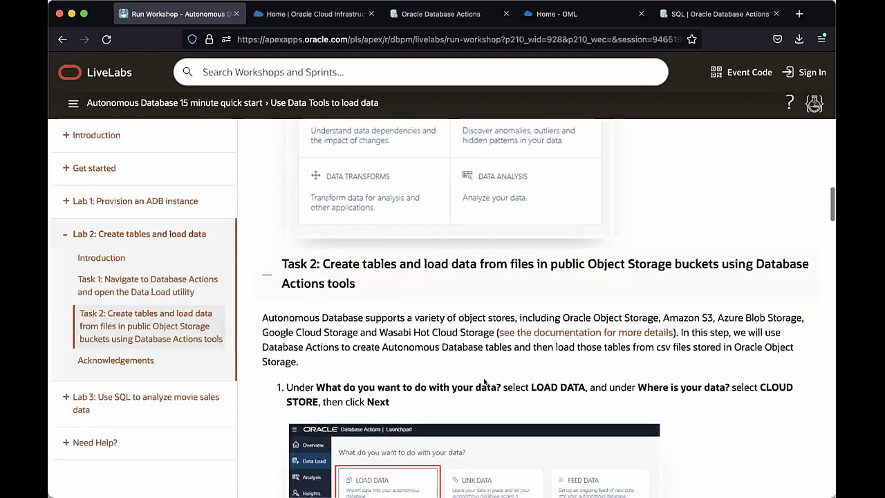
{"action": "scroll", "coordinate": [485, 379], "scroll_direction": "down", "scroll_amount": 3}
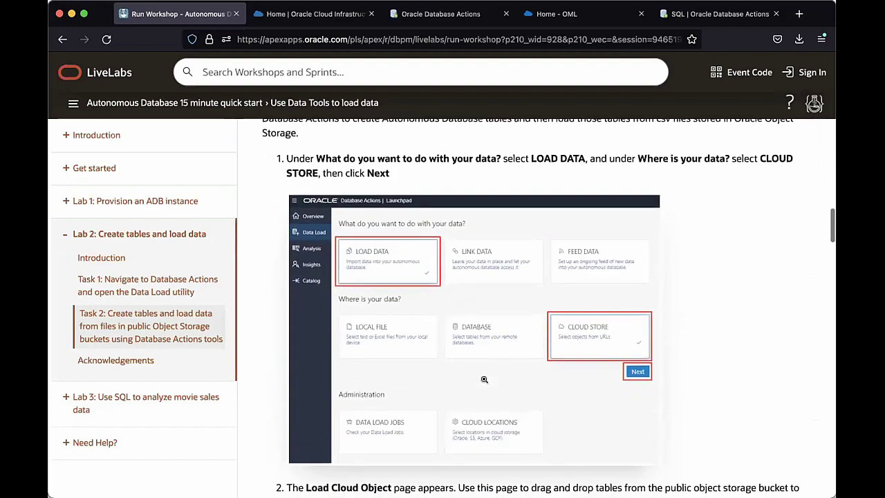
{"action": "scroll", "coordinate": [484, 379], "scroll_direction": "up", "scroll_amount": 15}
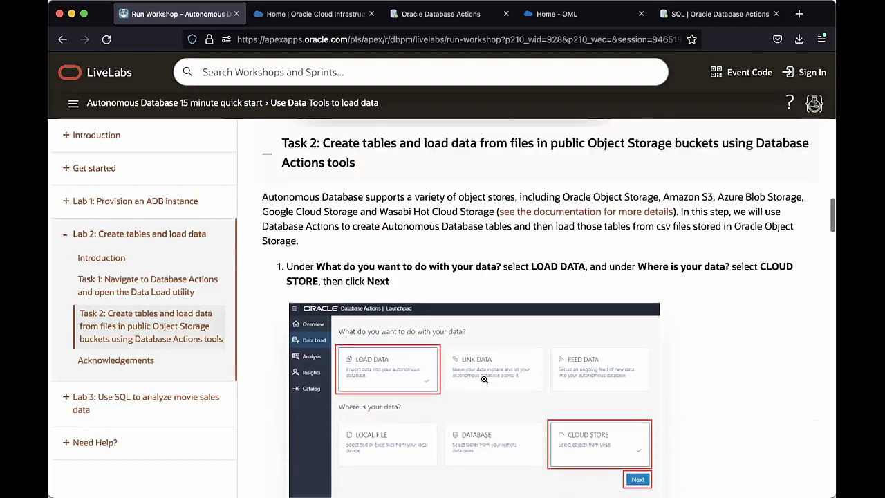
{"action": "scroll", "coordinate": [484, 378], "scroll_direction": "up", "scroll_amount": 10}
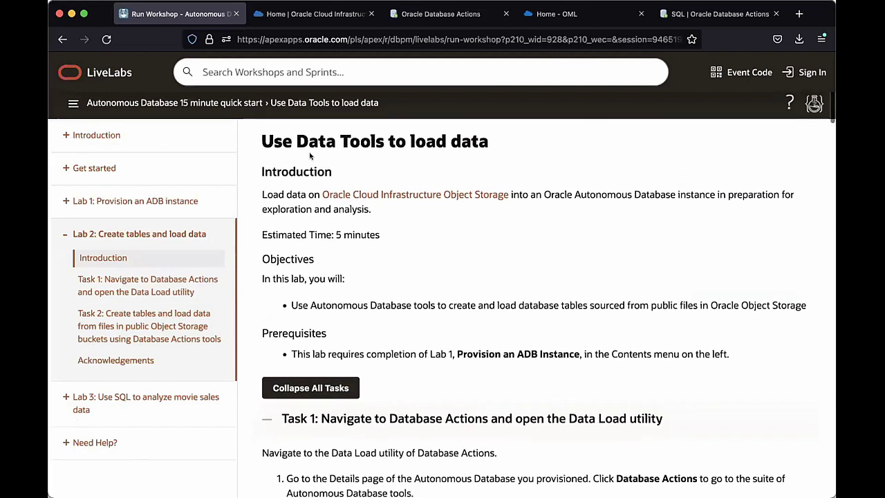
- Switch to the Oracle Cloud console and open the Autonomous Database service among the Oracle Database services
{"action": "left_click", "coordinate": [288, 17]}
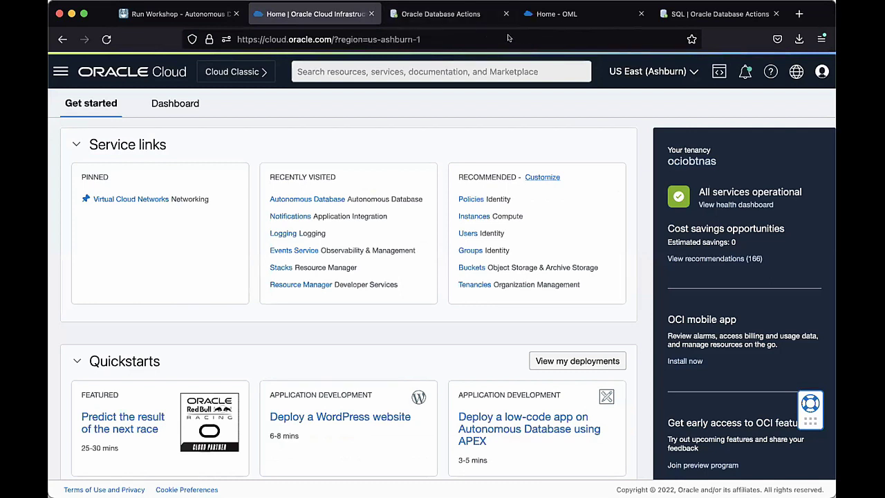
{"action": "left_click", "coordinate": [60, 75]}
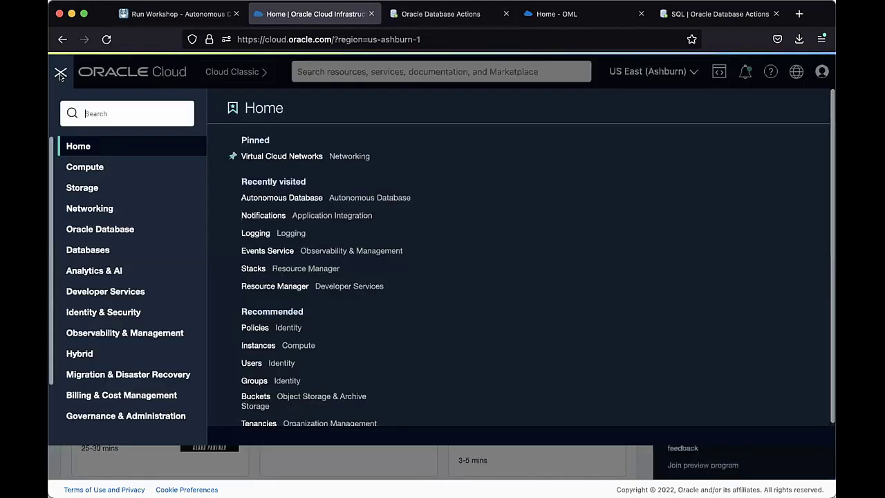
{"action": "left_click", "coordinate": [80, 251]}
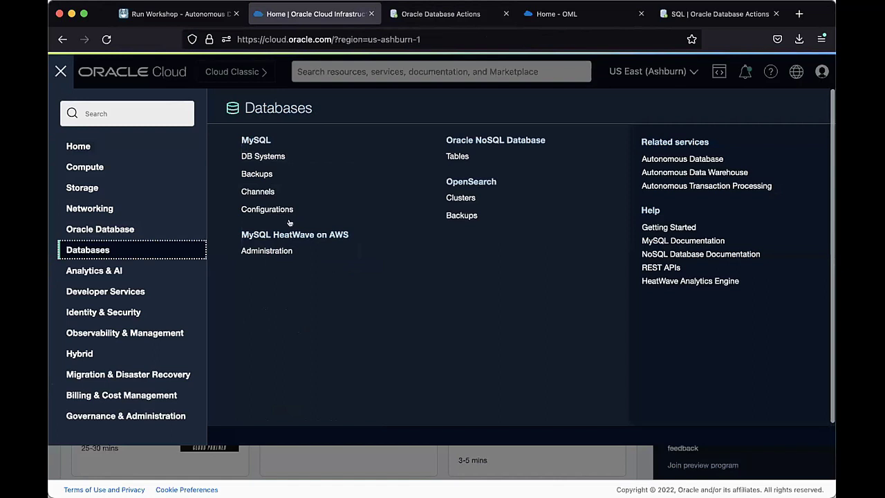
{"action": "left_click", "coordinate": [99, 231]}
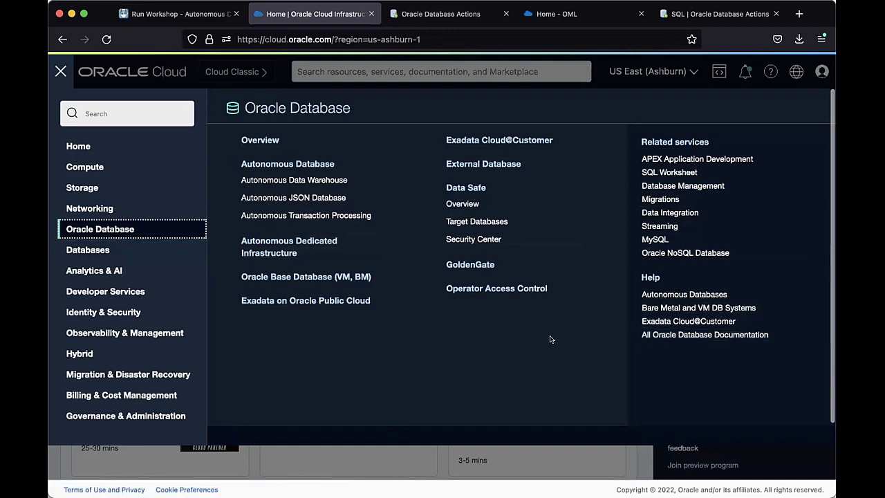
{"action": "left_click", "coordinate": [294, 164]}
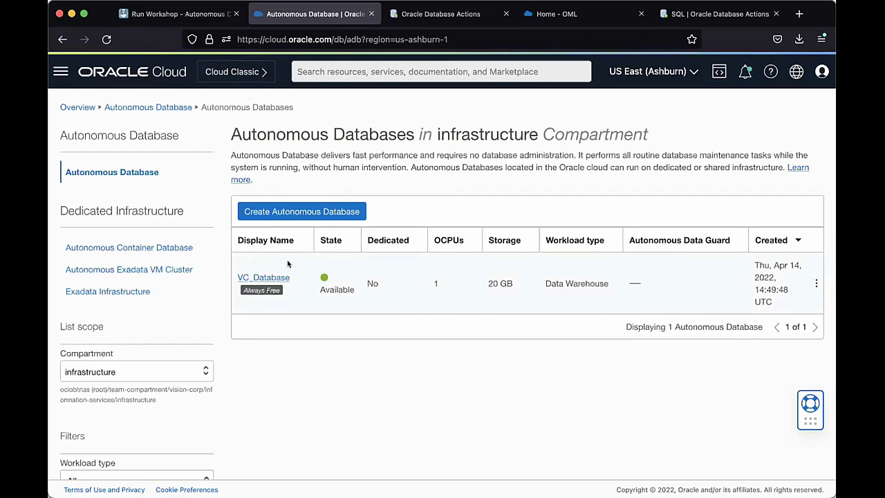
- Open the form for creating an Autonomous Database and examine its basic information, workload type, deployment type and configuration options
{"action": "left_click", "coordinate": [285, 213]}
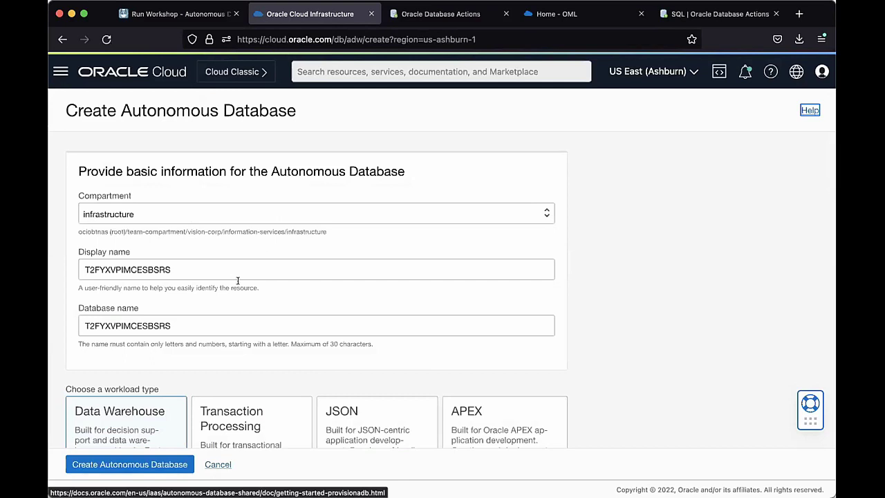
{"action": "scroll", "coordinate": [220, 325], "scroll_direction": "down", "scroll_amount": 2}
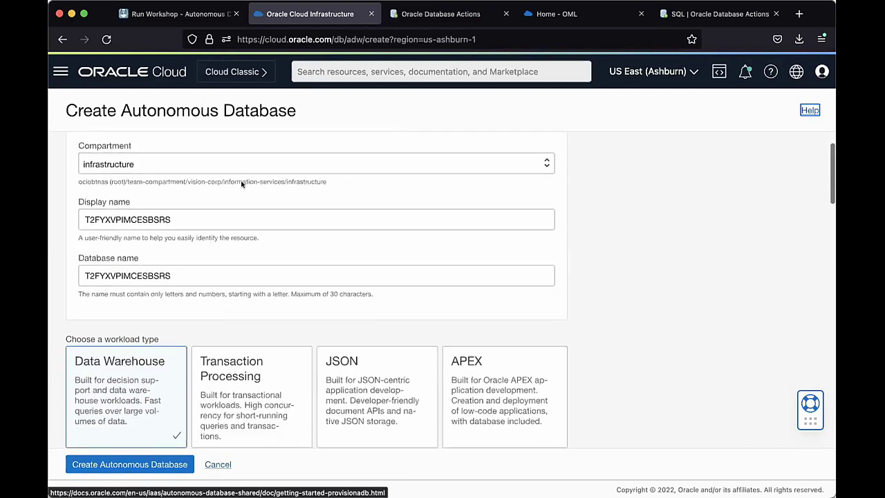
{"action": "scroll", "coordinate": [289, 344], "scroll_direction": "down", "scroll_amount": 1}
{"action": "scroll", "coordinate": [289, 344], "scroll_direction": "down", "scroll_amount": 3}
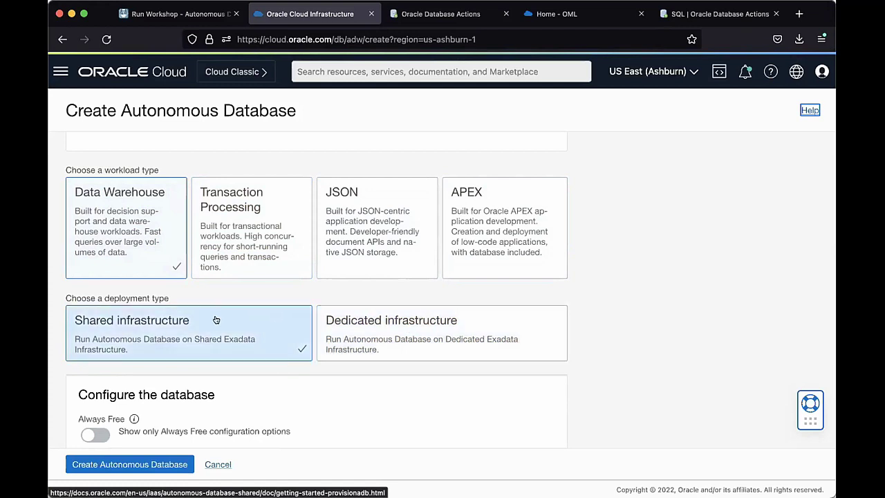
{"action": "scroll", "coordinate": [371, 325], "scroll_direction": "down", "scroll_amount": 3}
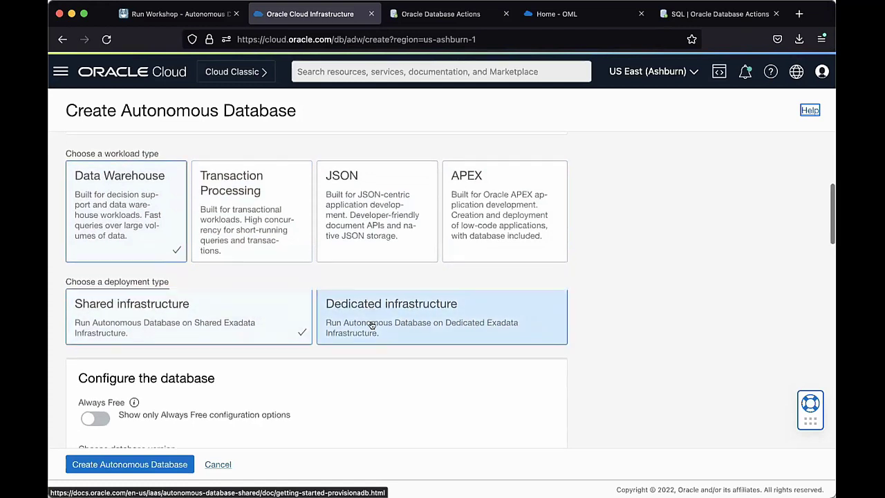
{"action": "scroll", "coordinate": [374, 327], "scroll_direction": "down", "scroll_amount": 3}
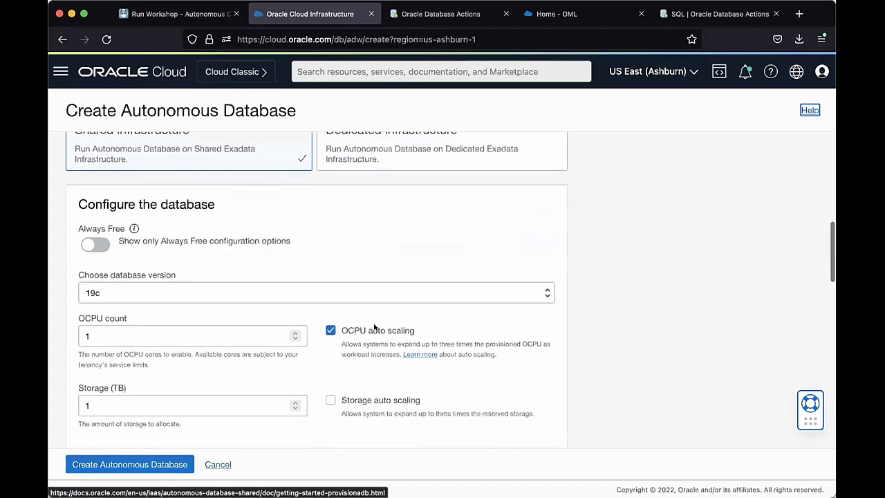
{"action": "scroll", "coordinate": [276, 326], "scroll_direction": "down", "scroll_amount": 1}
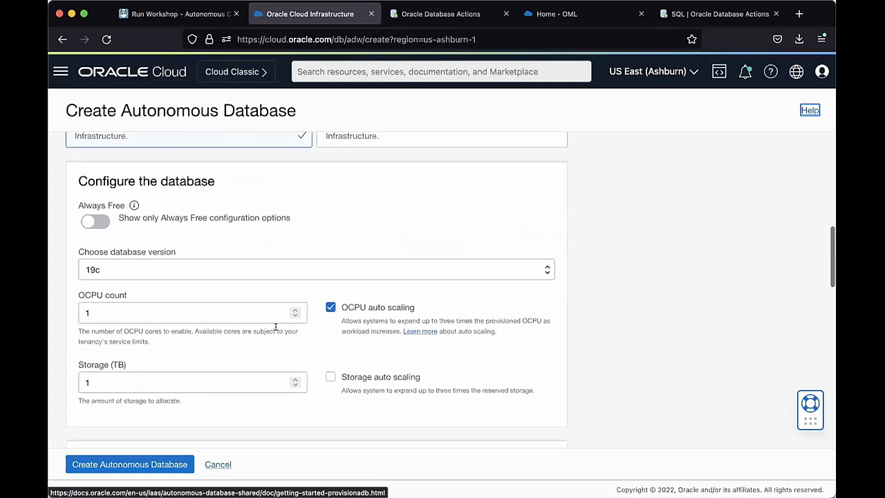
- Limit the new database's configuration to Always Free options and review the version, OCPU and storage settings
{"action": "left_click", "coordinate": [92, 221]}
{"action": "scroll", "coordinate": [246, 337], "scroll_direction": "down", "scroll_amount": 1}
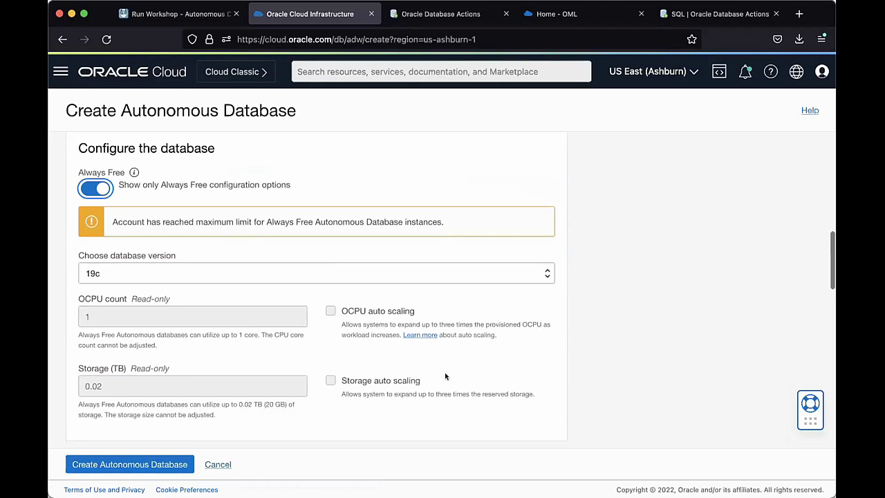
{"action": "scroll", "coordinate": [445, 376], "scroll_direction": "down", "scroll_amount": 3}
{"action": "scroll", "coordinate": [422, 428], "scroll_direction": "down", "scroll_amount": 1}
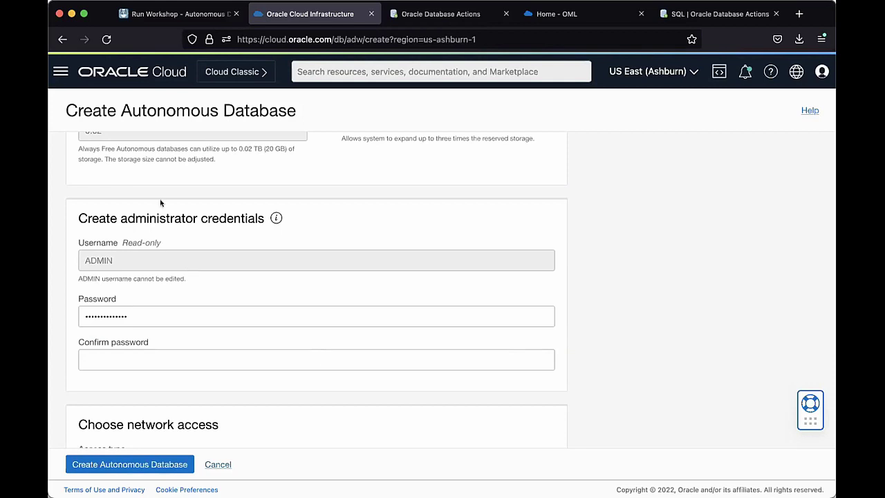
- Examine the administrator credentials, network access, license and contact settings, and cancel creating the database
{"action": "scroll", "coordinate": [161, 316], "scroll_direction": "down", "scroll_amount": 5}
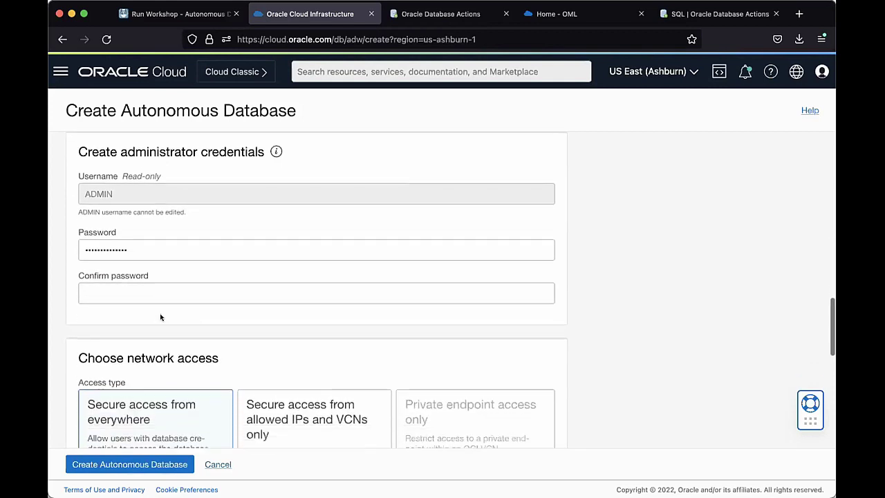
{"action": "scroll", "coordinate": [119, 341], "scroll_direction": "down", "scroll_amount": 2}
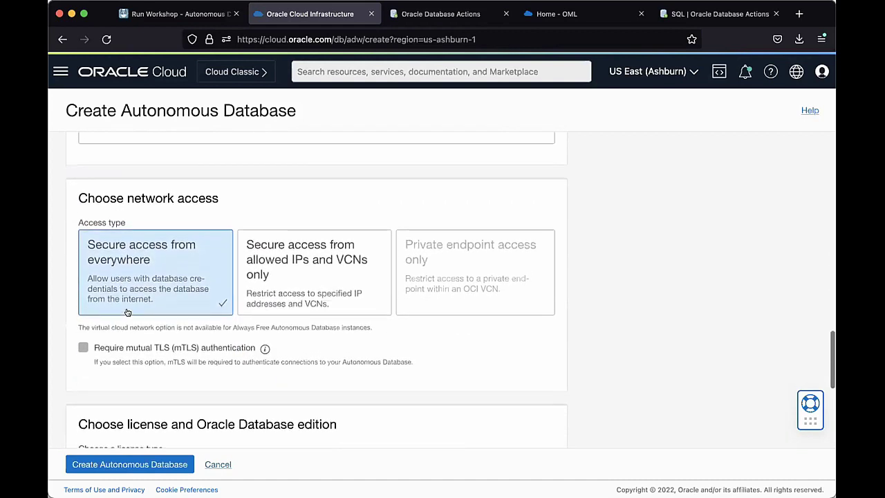
{"action": "scroll", "coordinate": [128, 313], "scroll_direction": "down", "scroll_amount": 4}
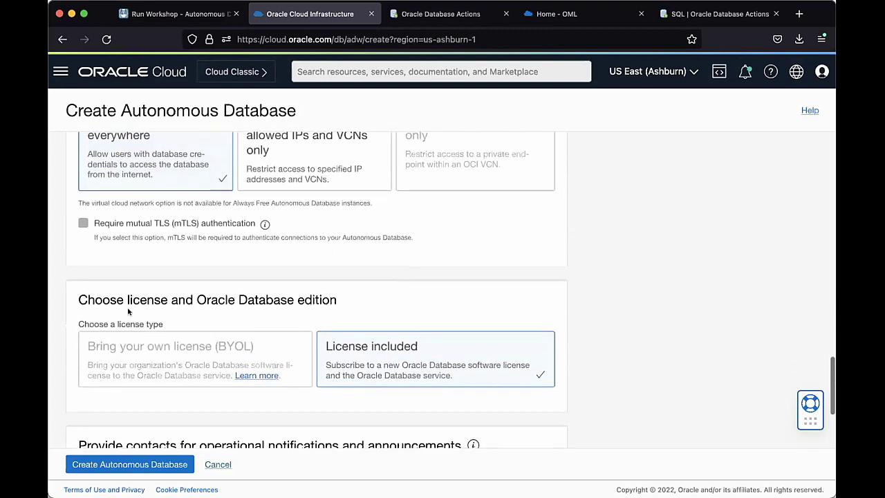
{"action": "scroll", "coordinate": [227, 368], "scroll_direction": "down", "scroll_amount": 3}
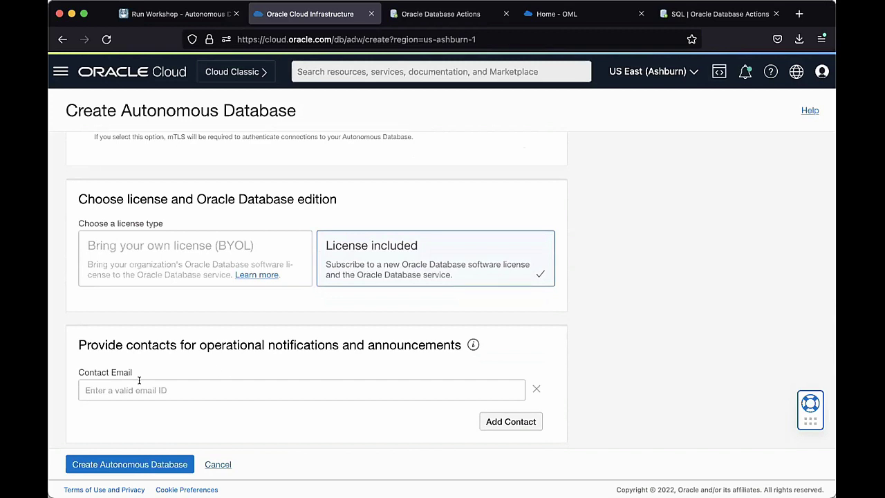
{"action": "scroll", "coordinate": [139, 380], "scroll_direction": "up", "scroll_amount": 10}
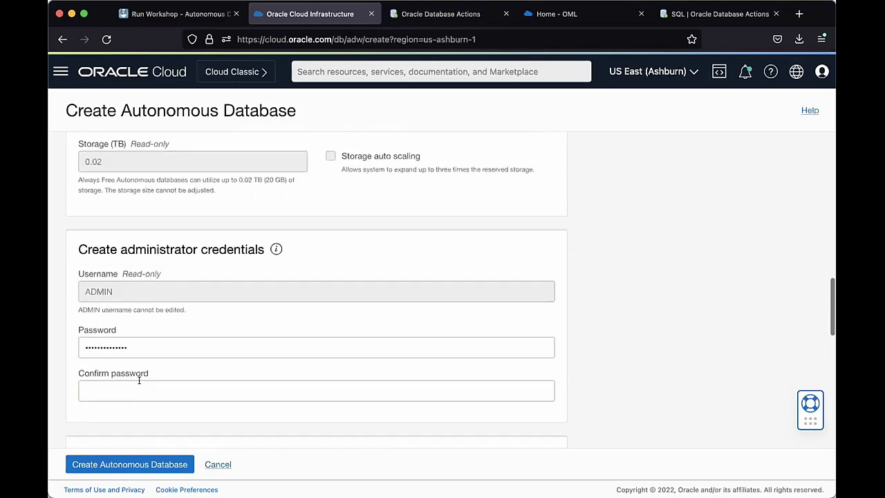
{"action": "scroll", "coordinate": [140, 380], "scroll_direction": "up", "scroll_amount": 5}
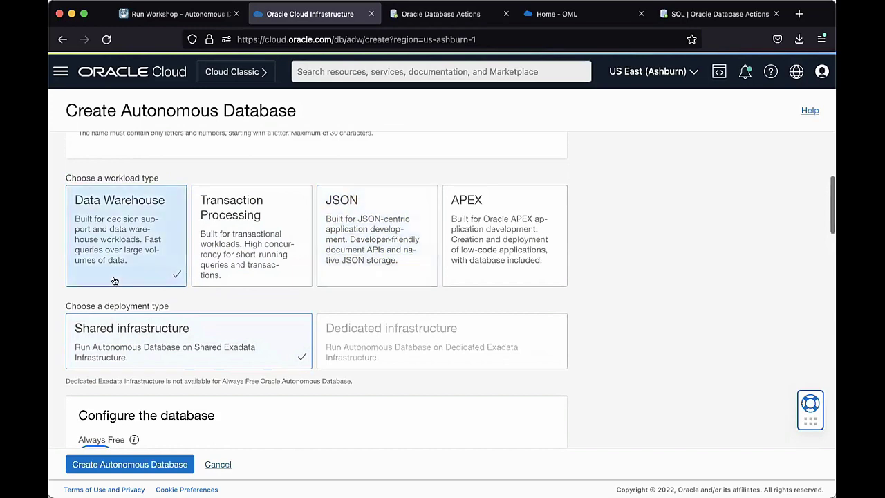
{"action": "left_click", "coordinate": [220, 464]}
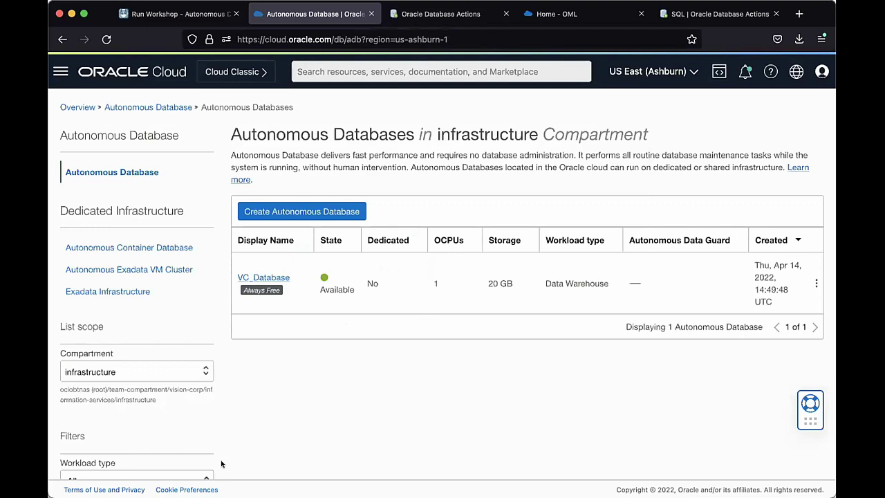
- Open the details of VC_Database and examine its general information, highlighting the workload type
{"action": "left_click", "coordinate": [274, 277]}
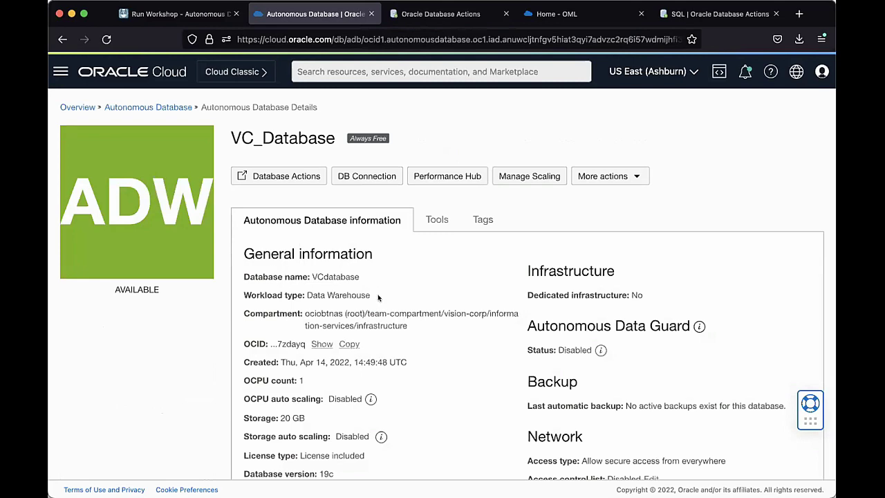
{"action": "scroll", "coordinate": [378, 297], "scroll_direction": "down", "scroll_amount": 2}
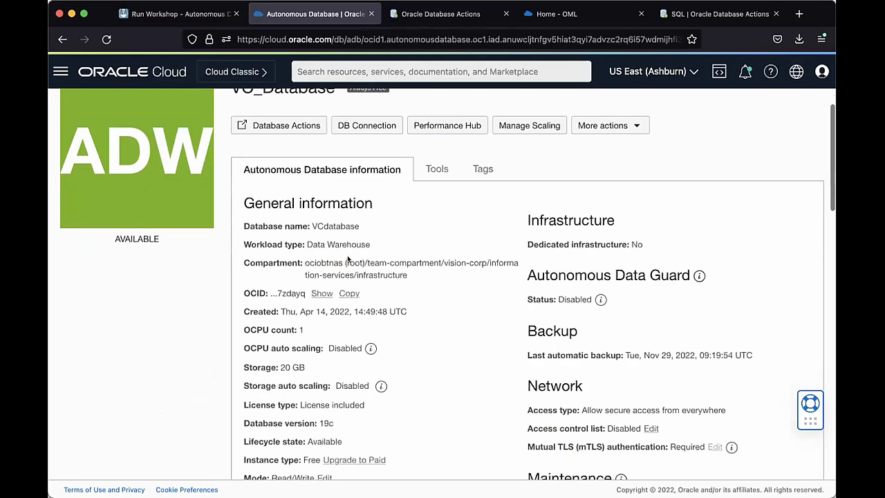
{"action": "scroll", "coordinate": [345, 259], "scroll_direction": "up", "scroll_amount": 1}
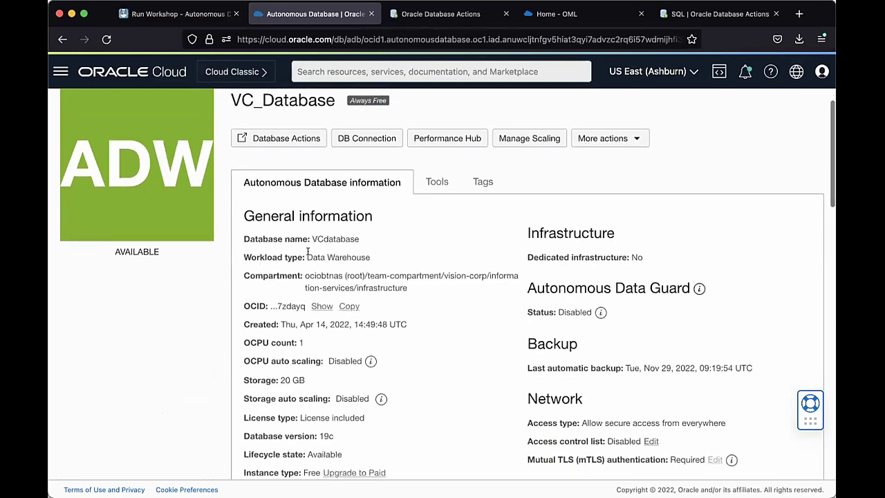
{"action": "left_click_drag", "start_coordinate": [307, 257], "coordinate": [386, 256]}
{"action": "scroll", "coordinate": [397, 307], "scroll_direction": "down", "scroll_amount": 2}
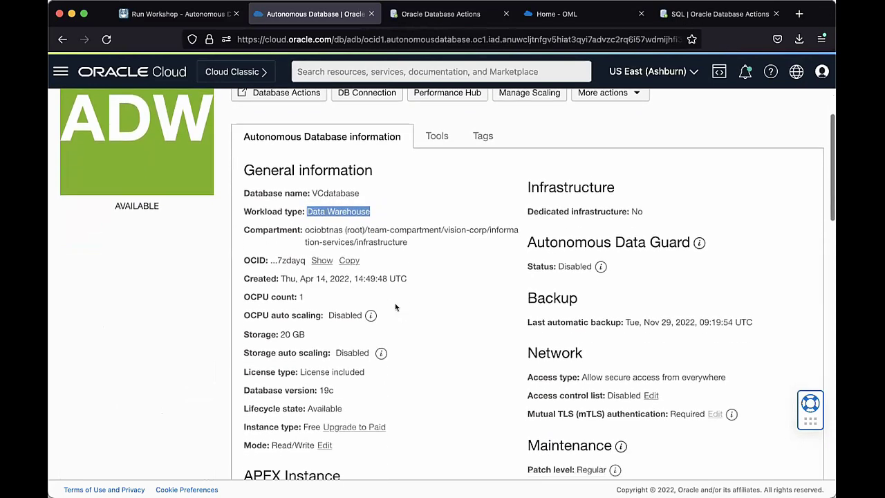
- Examine the infrastructure, Autonomous Data Guard status explanation, network, maintenance and encryption details of VC_Database
{"action": "scroll", "coordinate": [377, 387], "scroll_direction": "down", "scroll_amount": 4}
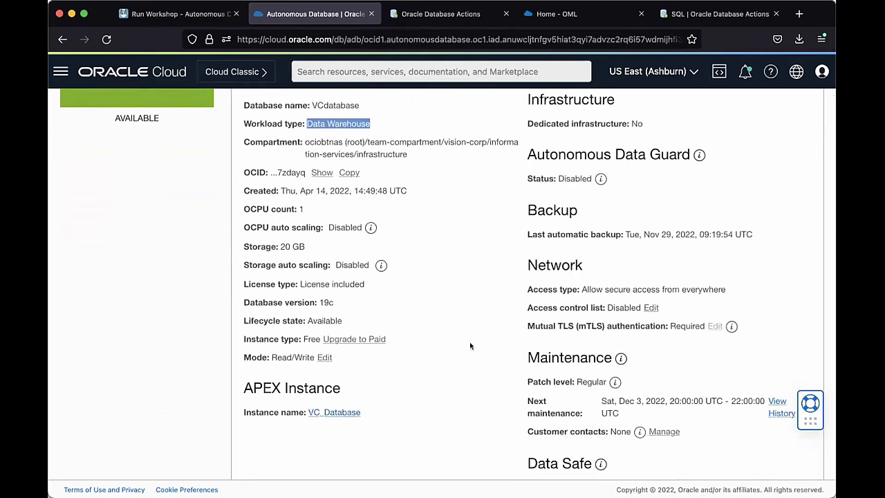
{"action": "scroll", "coordinate": [646, 157], "scroll_direction": "up", "scroll_amount": 2}
{"action": "left_click", "coordinate": [648, 160]}
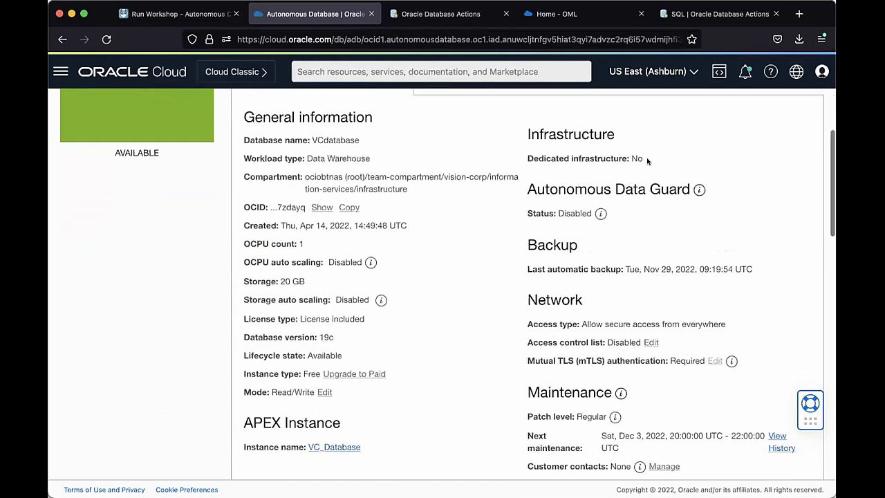
{"action": "left_click_drag", "start_coordinate": [647, 161], "coordinate": [525, 153]}
{"action": "left_click", "coordinate": [677, 221]}
{"action": "mouse_move", "coordinate": [601, 211]}
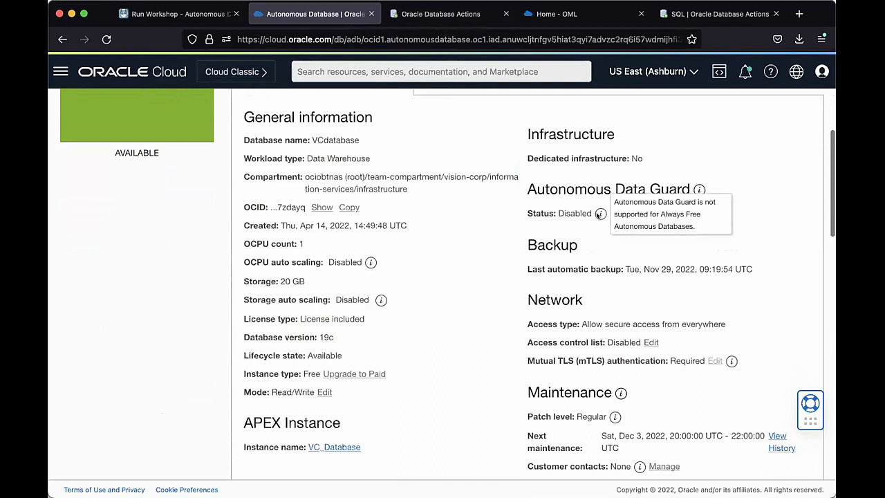
{"action": "scroll", "coordinate": [599, 199], "scroll_direction": "down", "scroll_amount": 1}
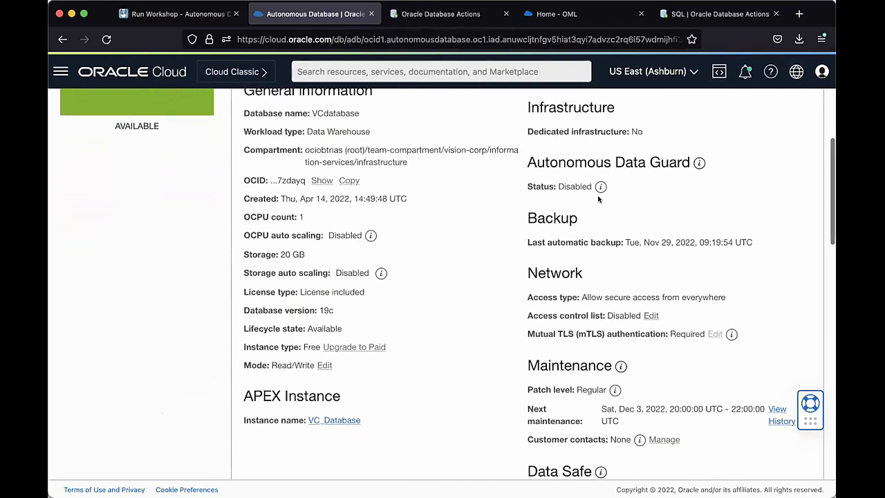
{"action": "mouse_move", "coordinate": [599, 192]}
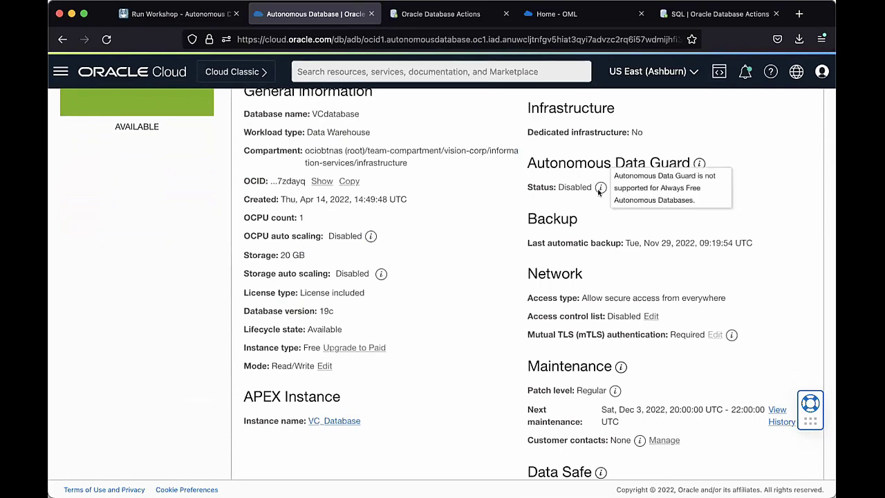
{"action": "scroll", "coordinate": [588, 249], "scroll_direction": "down", "scroll_amount": 3}
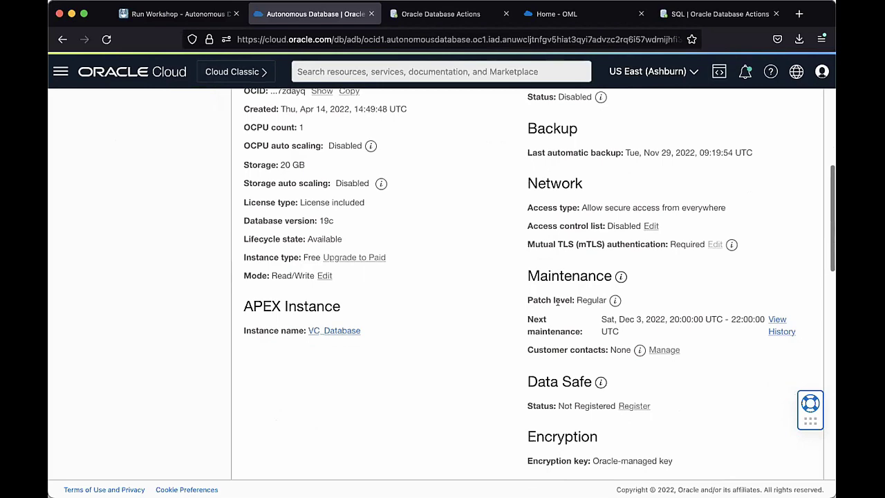
{"action": "scroll", "coordinate": [557, 302], "scroll_direction": "down", "scroll_amount": 3}
{"action": "scroll", "coordinate": [558, 302], "scroll_direction": "up", "scroll_amount": 8}
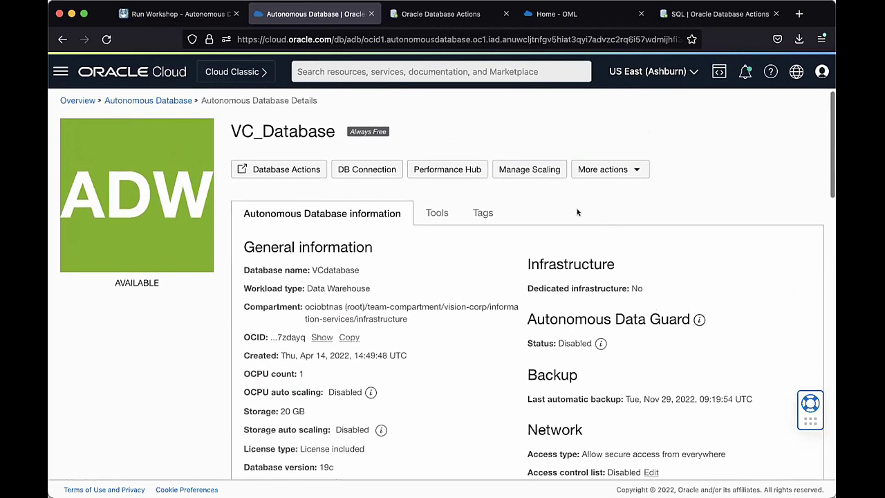
- Review the database's metrics charts, including CPU utilization, storage utilization, sessions and execute count
{"action": "scroll", "coordinate": [493, 356], "scroll_direction": "down", "scroll_amount": 10}
{"action": "scroll", "coordinate": [492, 356], "scroll_direction": "down", "scroll_amount": 4}
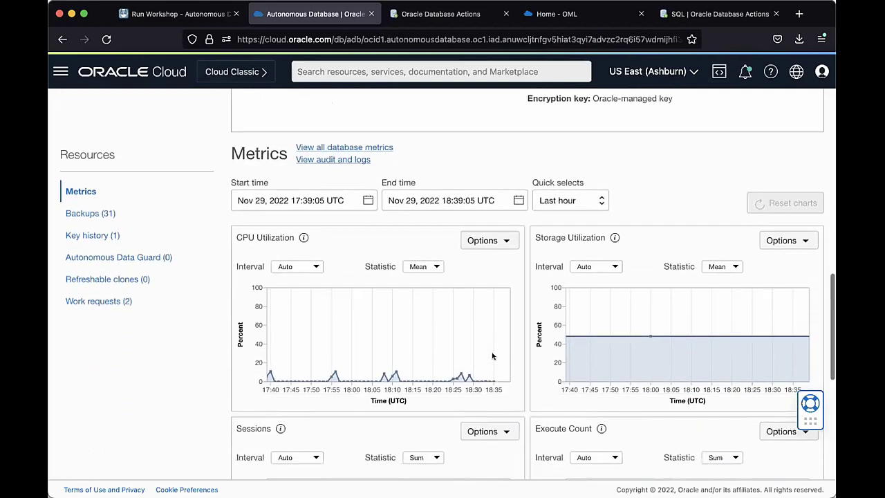
{"action": "mouse_move", "coordinate": [430, 302]}
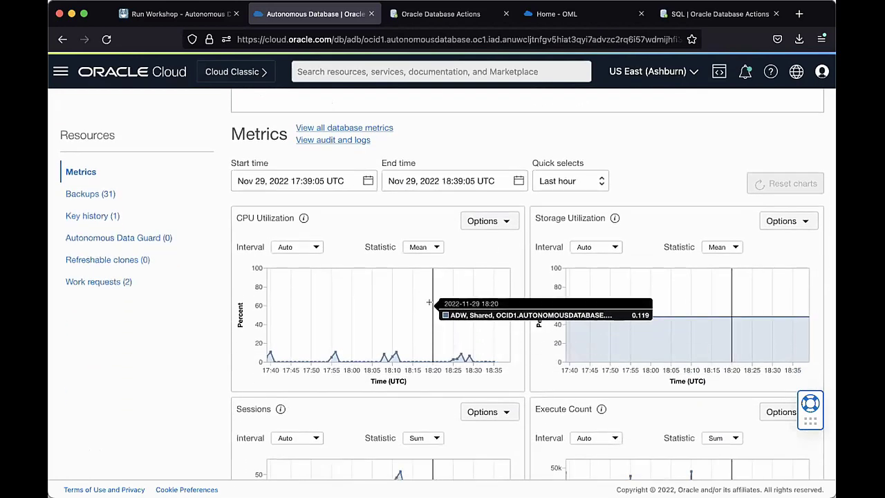
{"action": "scroll", "coordinate": [429, 302], "scroll_direction": "down", "scroll_amount": 4}
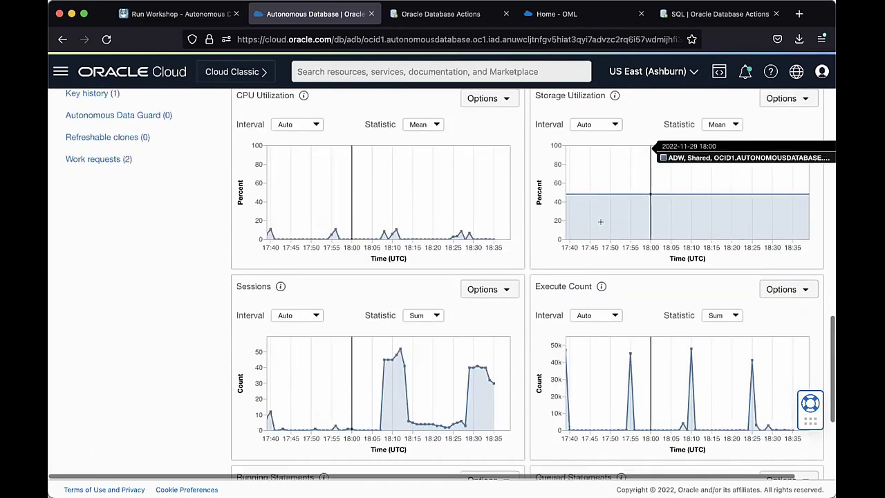
{"action": "scroll", "coordinate": [451, 299], "scroll_direction": "down", "scroll_amount": 2}
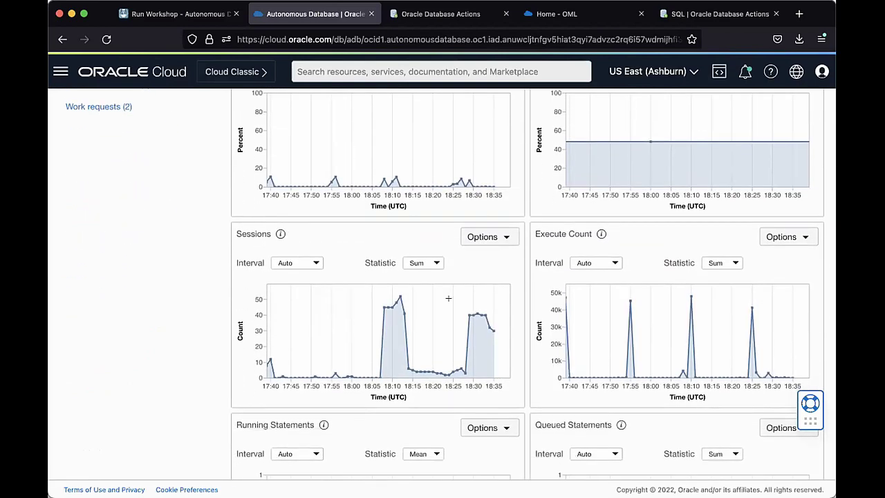
{"action": "scroll", "coordinate": [448, 299], "scroll_direction": "down", "scroll_amount": 1}
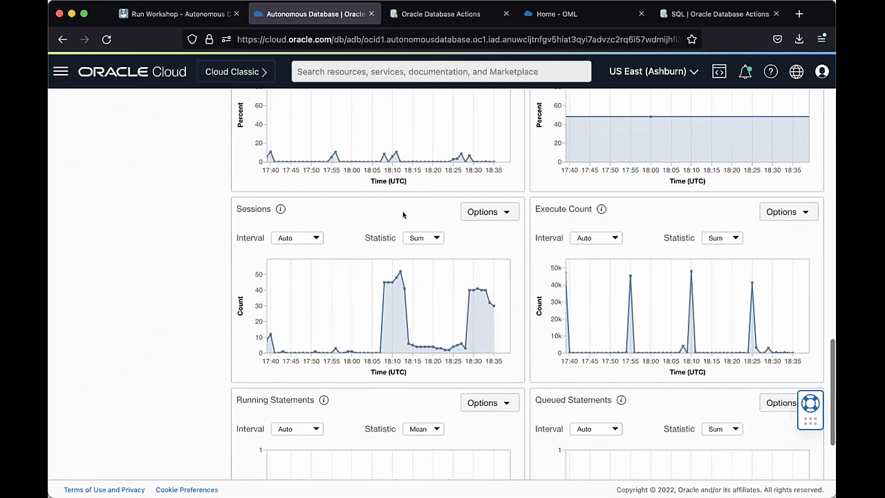
{"action": "scroll", "coordinate": [403, 211], "scroll_direction": "down", "scroll_amount": 3}
{"action": "scroll", "coordinate": [429, 213], "scroll_direction": "up", "scroll_amount": 10}
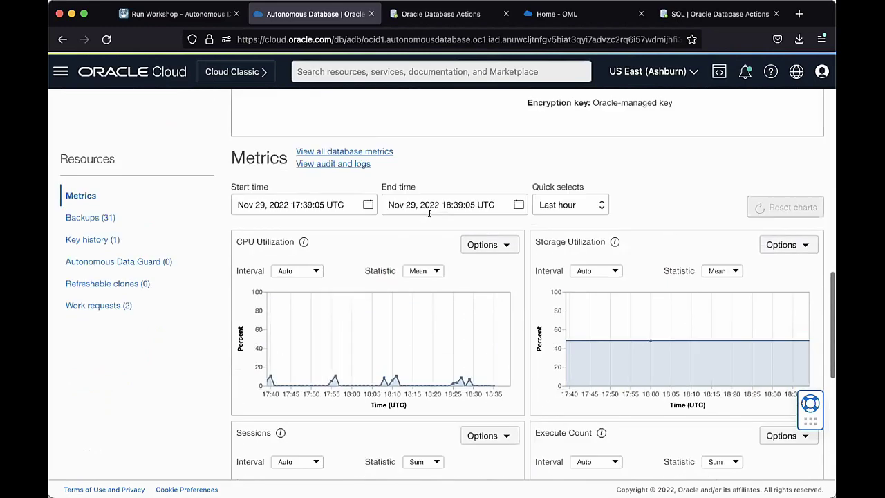
- Open the database's list of backups and review the backup entries with their states, types and times
{"action": "scroll", "coordinate": [429, 213], "scroll_direction": "up", "scroll_amount": 4}
{"action": "scroll", "coordinate": [277, 263], "scroll_direction": "down", "scroll_amount": 1}
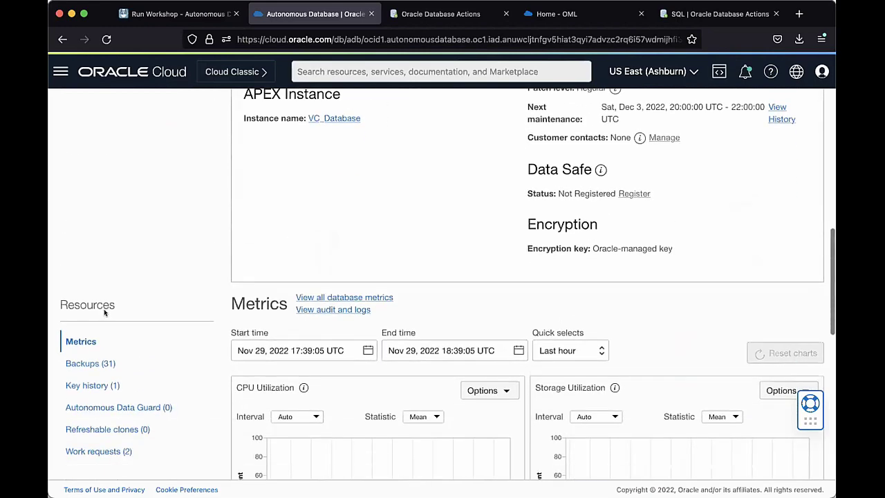
{"action": "left_click", "coordinate": [83, 364]}
{"action": "scroll", "coordinate": [264, 329], "scroll_direction": "down", "scroll_amount": 2}
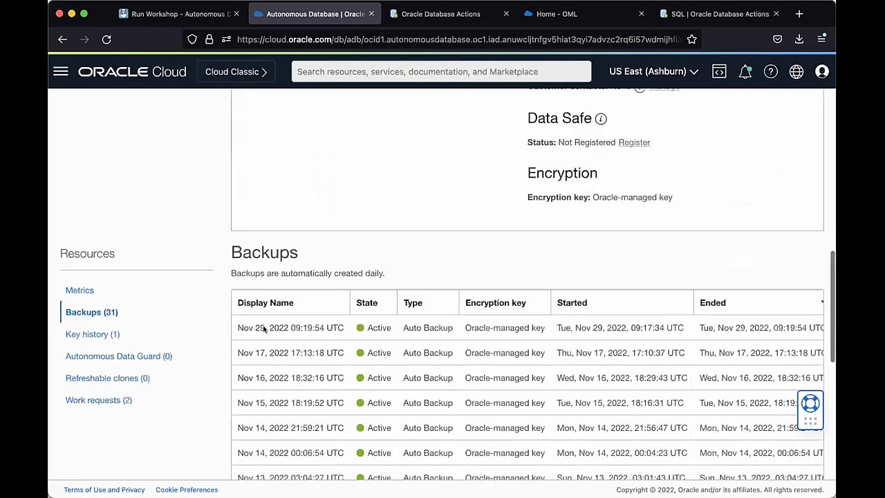
{"action": "scroll", "coordinate": [264, 329], "scroll_direction": "down", "scroll_amount": 1}
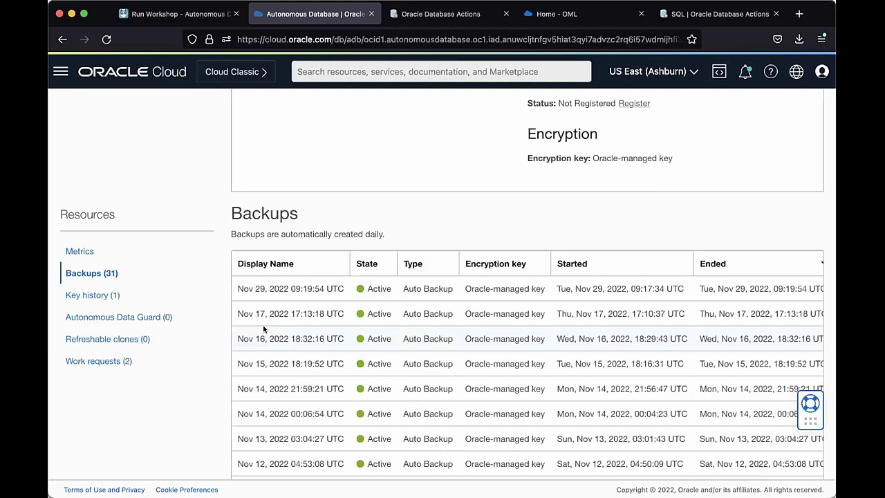
{"action": "scroll", "coordinate": [451, 339], "scroll_direction": "down", "scroll_amount": 1}
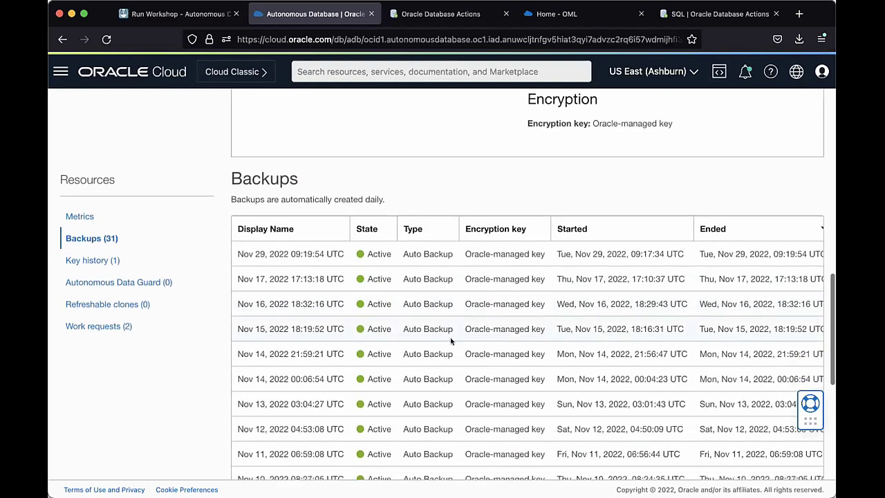
{"action": "scroll", "coordinate": [453, 333], "scroll_direction": "up", "scroll_amount": 2}
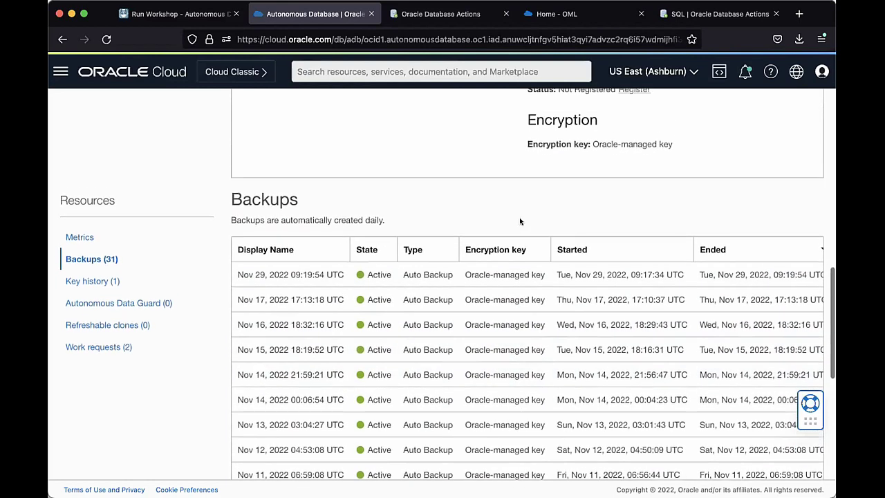
- Review the additional management actions offered for VC_Database, from Stop to Terminate, without choosing any
{"action": "scroll", "coordinate": [520, 222], "scroll_direction": "up", "scroll_amount": 10}
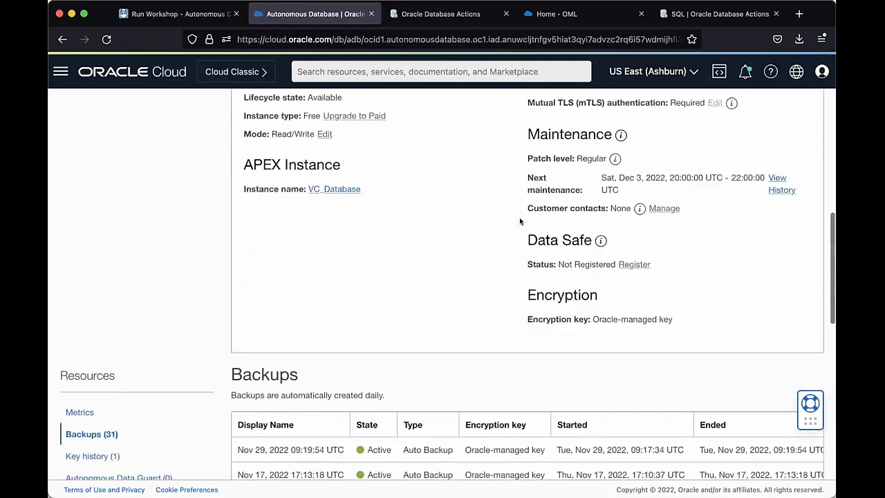
{"action": "scroll", "coordinate": [520, 221], "scroll_direction": "up", "scroll_amount": 2}
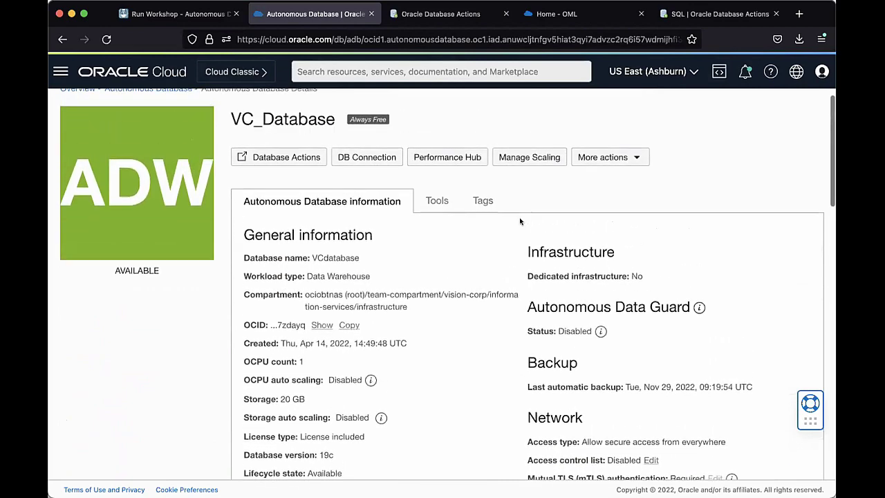
{"action": "left_click", "coordinate": [607, 157]}
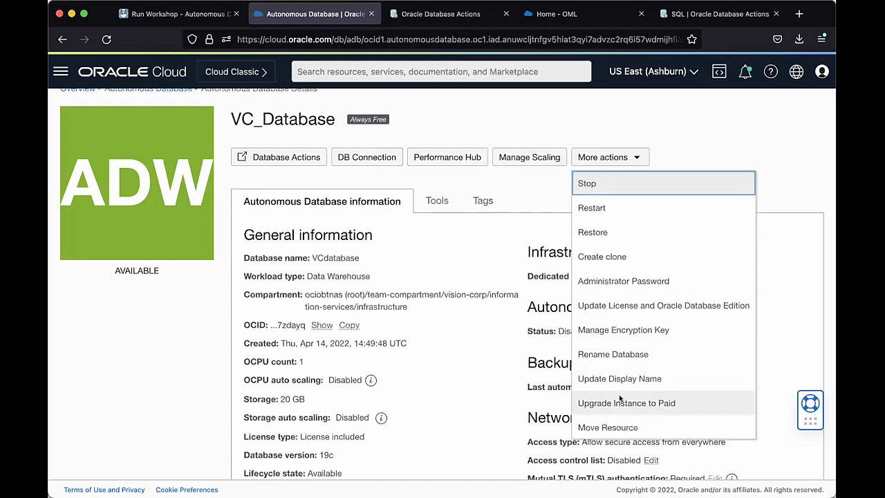
{"action": "scroll", "coordinate": [619, 399], "scroll_direction": "down", "scroll_amount": 2}
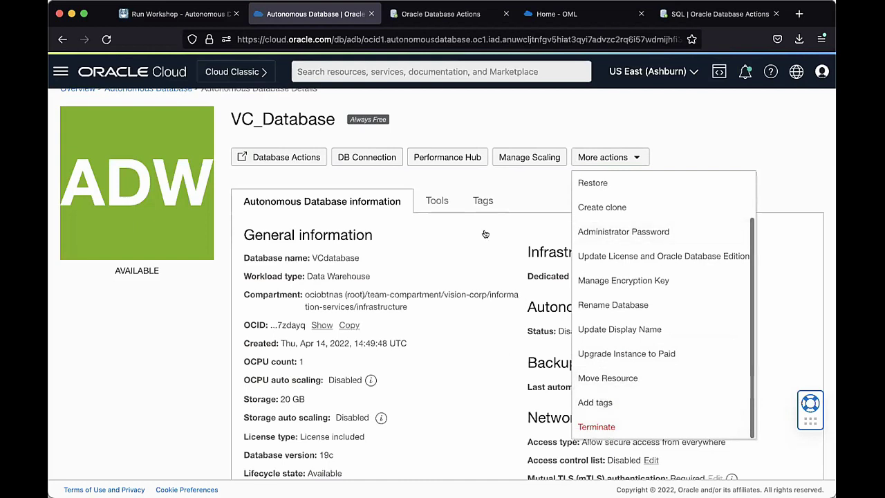
{"action": "left_click", "coordinate": [454, 249]}
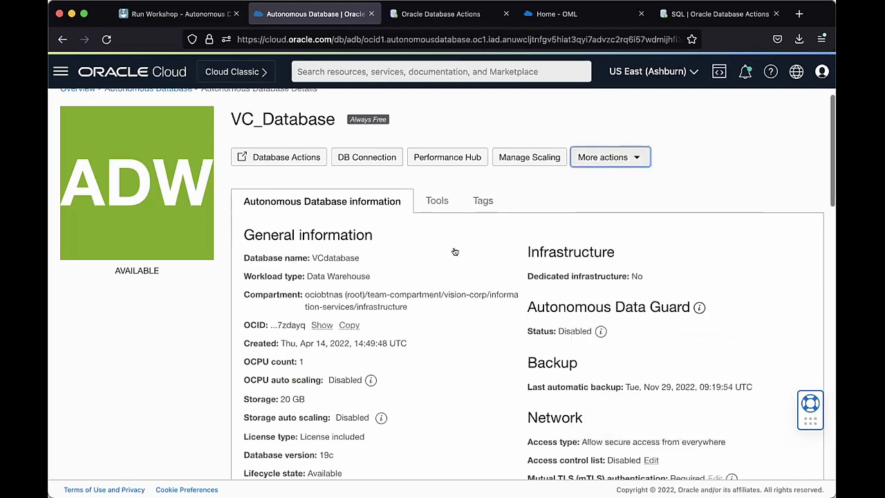
- Open the database connection details, check the available wallet types with Instance Wallet kept, and close them
{"action": "left_click", "coordinate": [358, 152]}
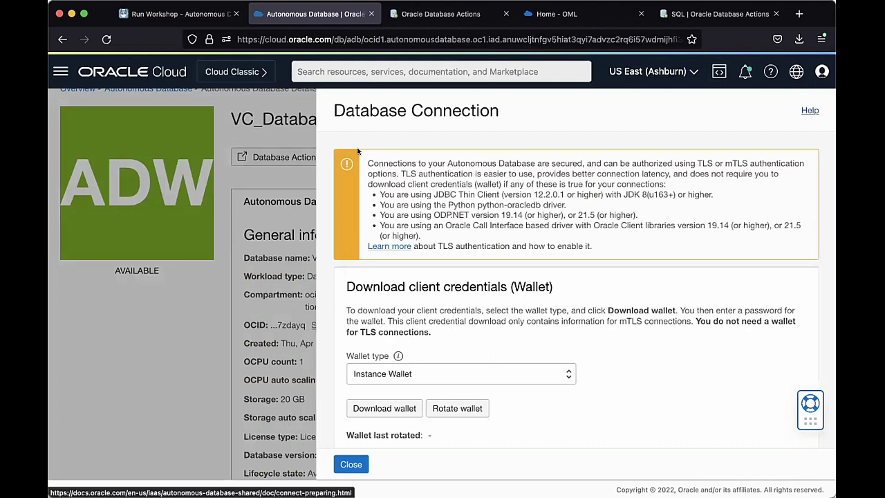
{"action": "left_click", "coordinate": [450, 375]}
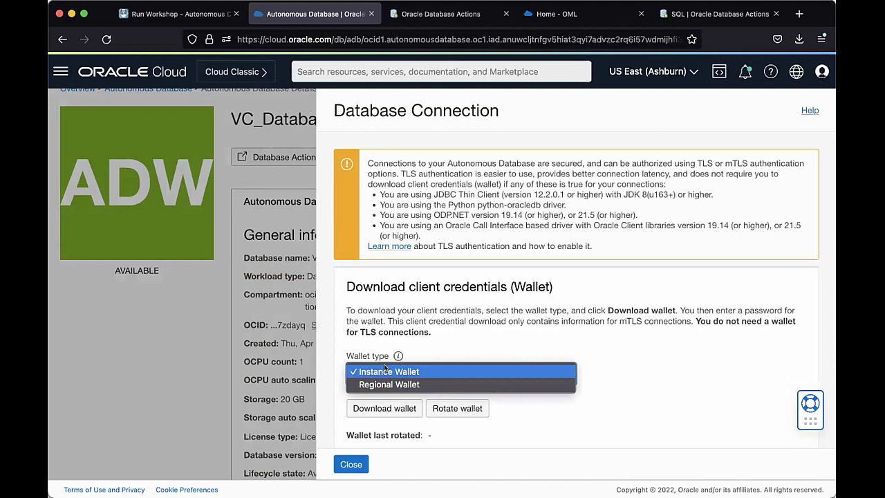
{"action": "left_click", "coordinate": [432, 370]}
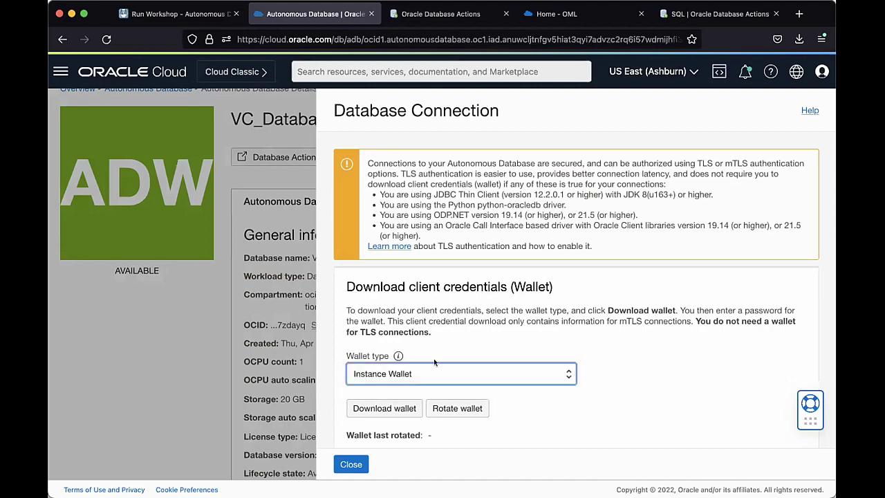
{"action": "left_click", "coordinate": [352, 465]}
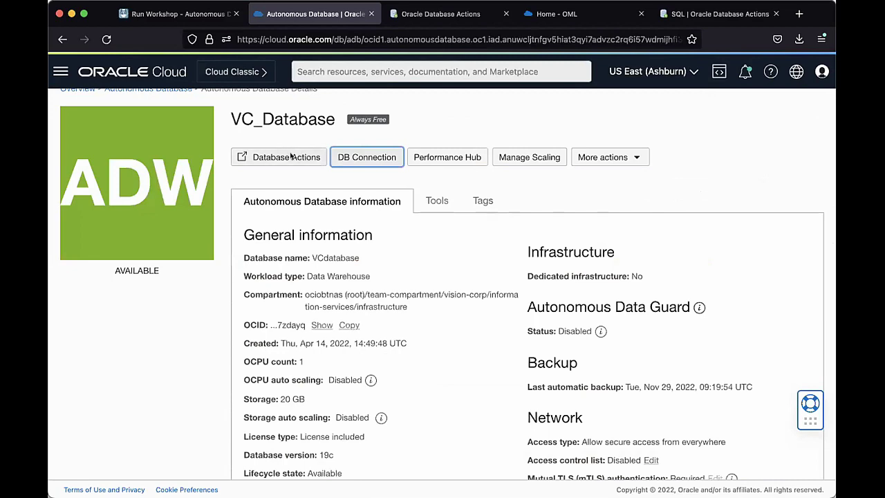
- Switch to the Database Actions Launchpad and examine its development, Data Studio, administration, monitoring and download tools
{"action": "left_click", "coordinate": [435, 16]}
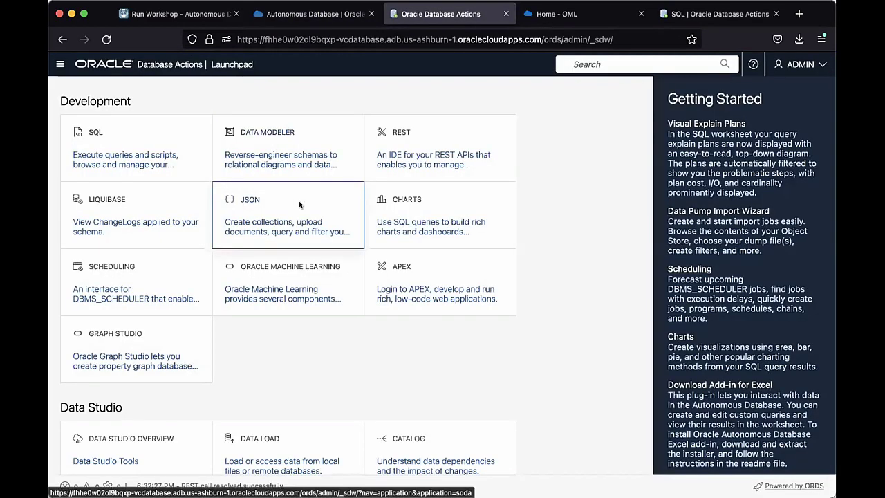
{"action": "mouse_move", "coordinate": [300, 204]}
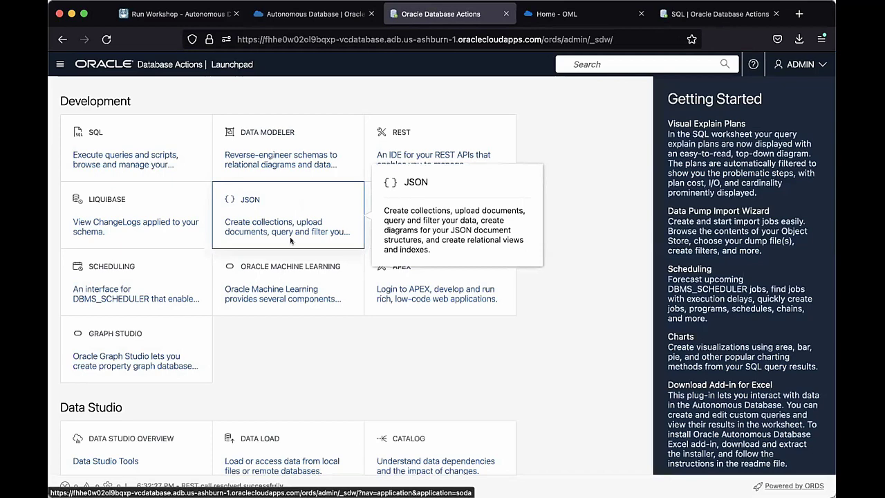
{"action": "scroll", "coordinate": [305, 338], "scroll_direction": "down", "scroll_amount": 2}
{"action": "scroll", "coordinate": [318, 325], "scroll_direction": "down", "scroll_amount": 4}
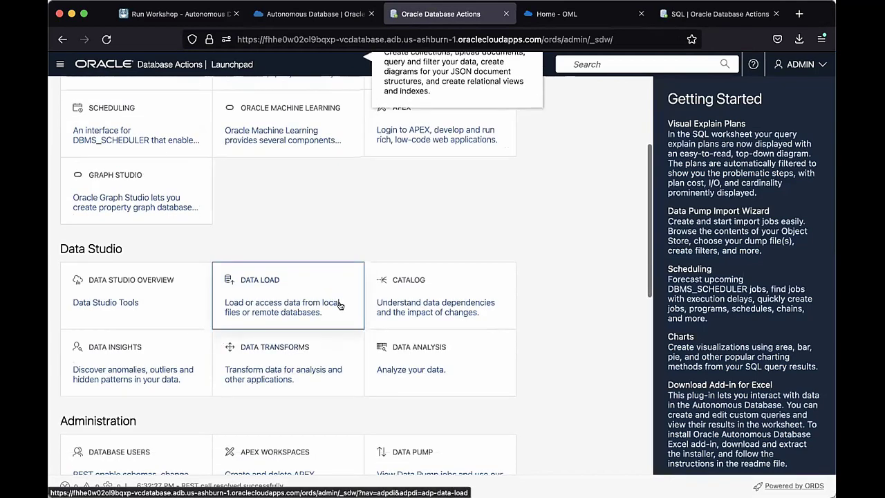
{"action": "scroll", "coordinate": [311, 318], "scroll_direction": "down", "scroll_amount": 5}
{"action": "scroll", "coordinate": [283, 332], "scroll_direction": "down", "scroll_amount": 8}
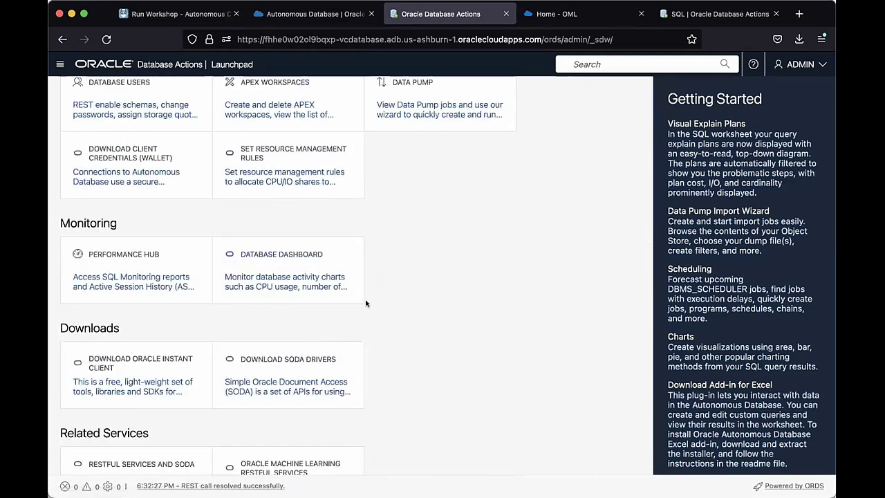
{"action": "scroll", "coordinate": [366, 304], "scroll_direction": "up", "scroll_amount": 13}
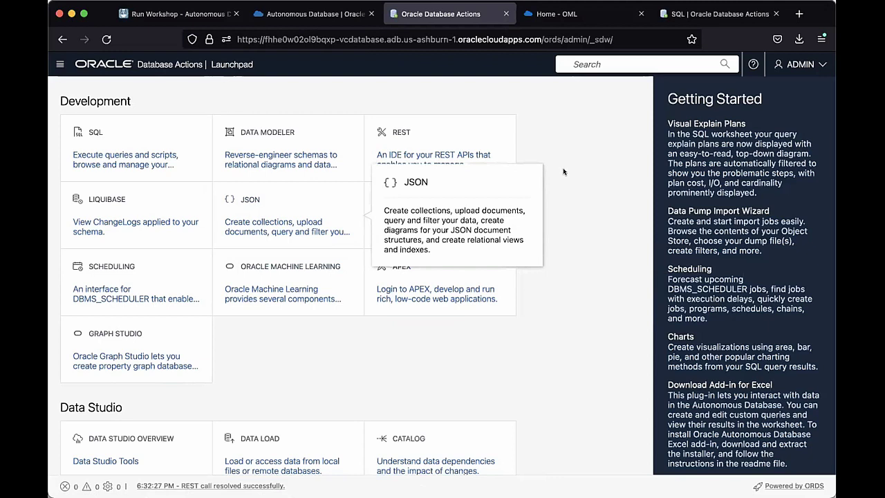
- Check the ADMIN account options in Database Actions and switch to the Oracle Machine Learning home page
{"action": "left_click", "coordinate": [799, 66]}
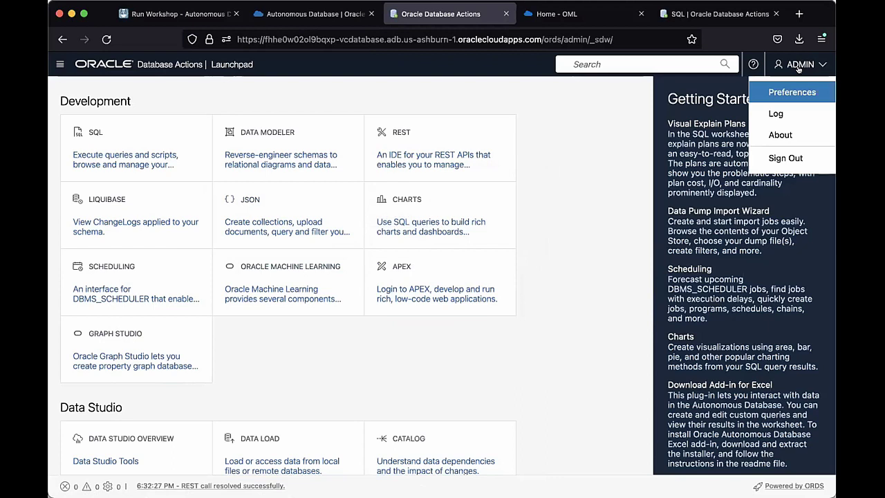
{"action": "left_click", "coordinate": [552, 179]}
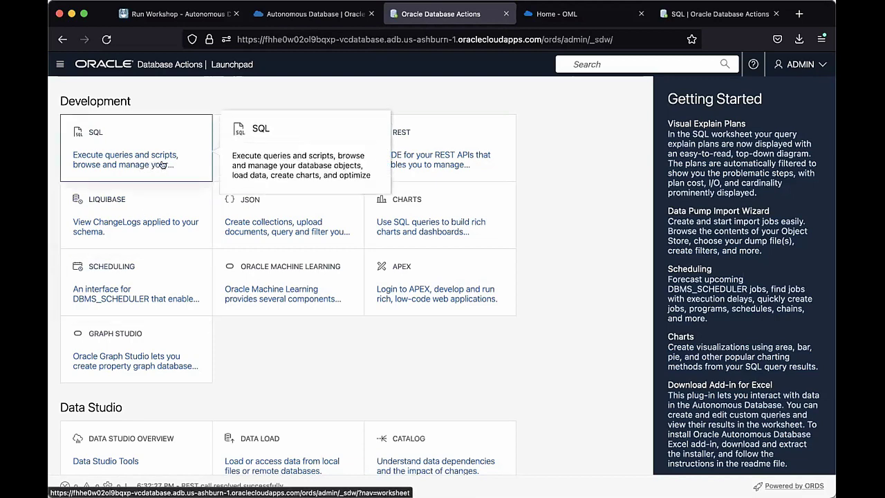
{"action": "left_click", "coordinate": [569, 11]}
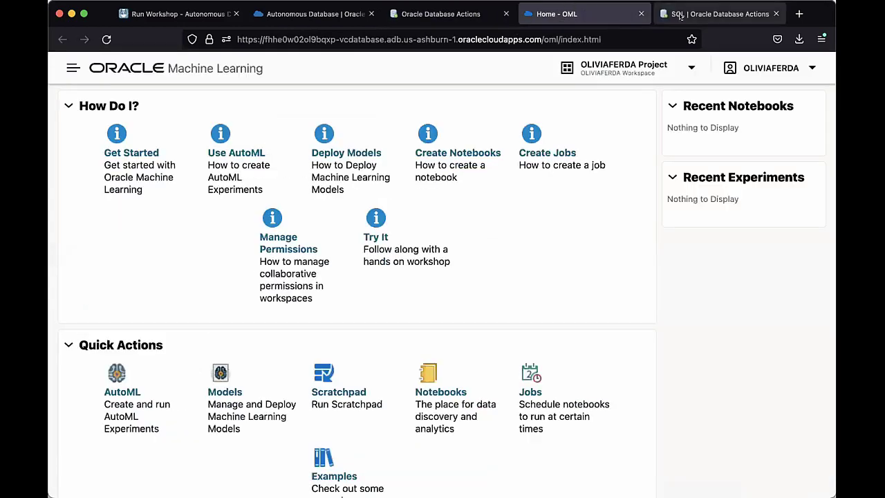
- Place the SQL worksheet's browser tab ahead of the OML tab and run only DESCRIBE SH.COUNTRIES; as a script
{"action": "left_click_drag", "start_coordinate": [719, 14], "coordinate": [550, 16]}
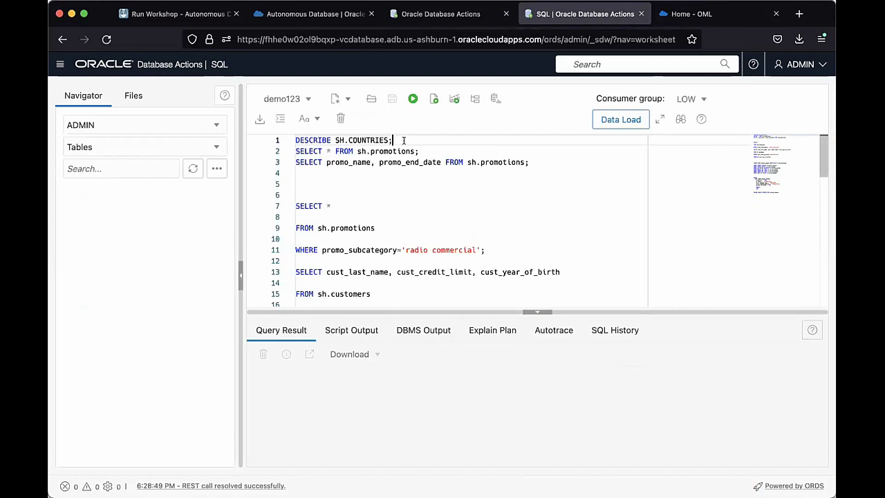
{"action": "left_click_drag", "start_coordinate": [393, 141], "coordinate": [296, 141]}
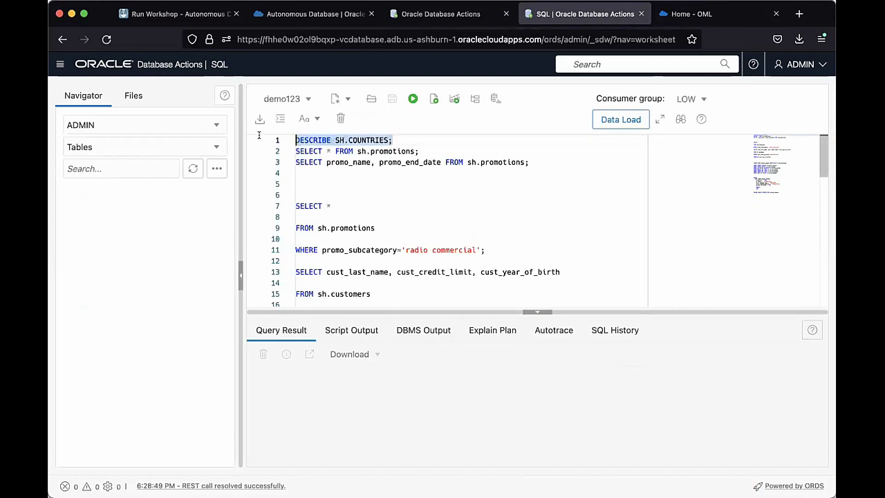
{"action": "left_click", "coordinate": [434, 99]}
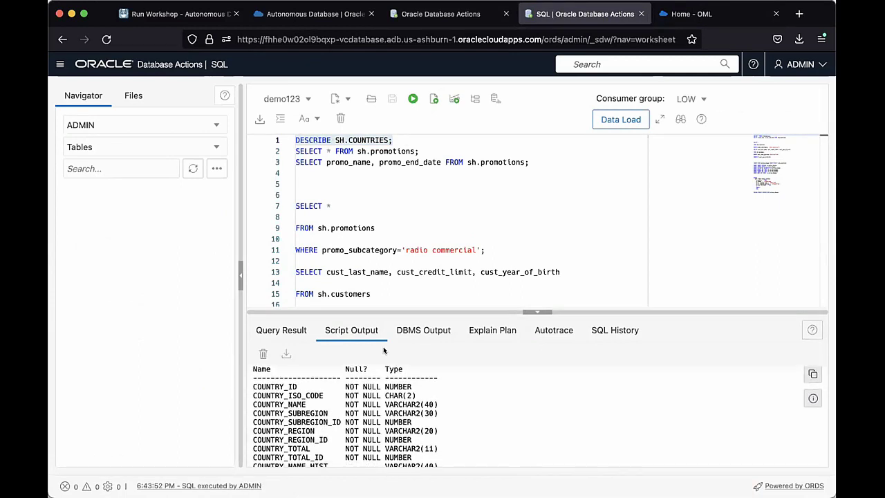
- Examine the worksheet's CREATE USER statement and the session, tablespace and table GRANT statements for online_shoppe, highlighting key lines
{"action": "scroll", "coordinate": [385, 262], "scroll_direction": "down", "scroll_amount": 2}
{"action": "scroll", "coordinate": [385, 261], "scroll_direction": "down", "scroll_amount": 3}
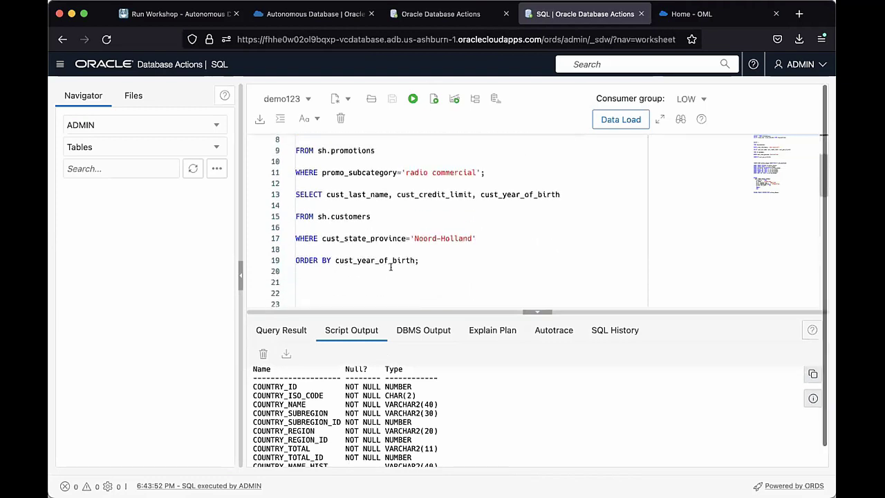
{"action": "scroll", "coordinate": [508, 211], "scroll_direction": "down", "scroll_amount": 5}
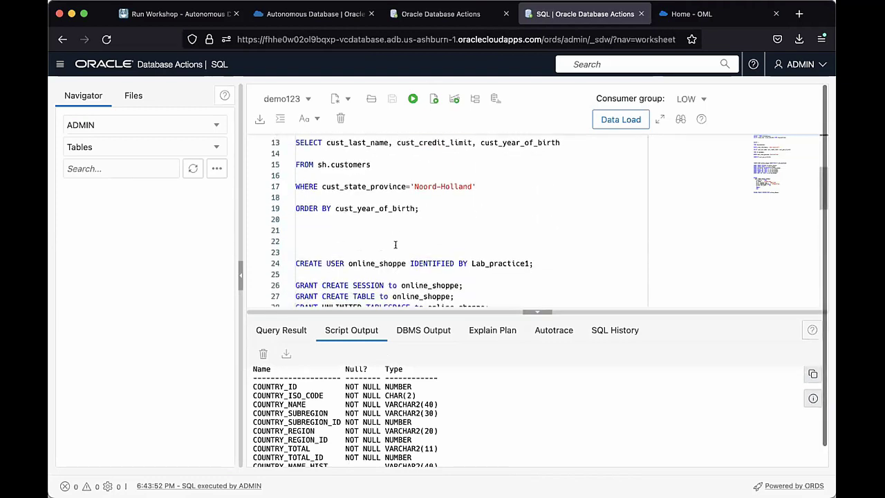
{"action": "left_click_drag", "start_coordinate": [546, 198], "coordinate": [296, 195]}
{"action": "scroll", "coordinate": [454, 209], "scroll_direction": "down", "scroll_amount": 2}
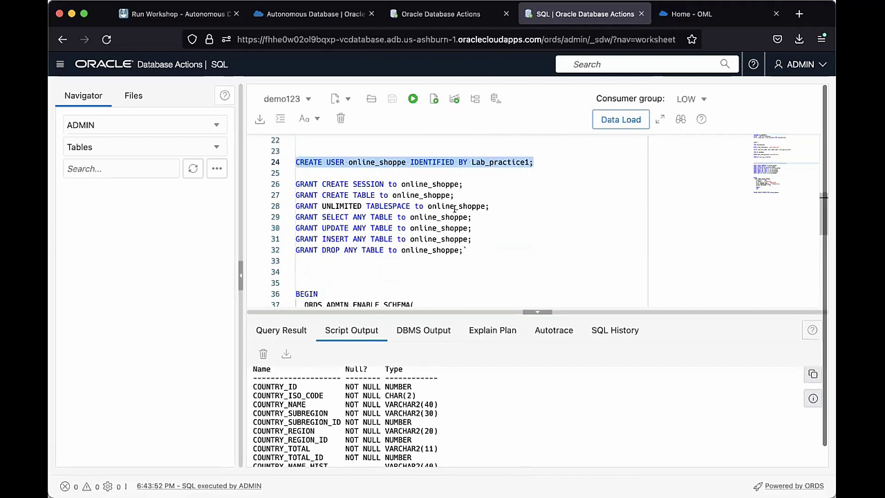
{"action": "left_click_drag", "start_coordinate": [462, 184], "coordinate": [310, 184]}
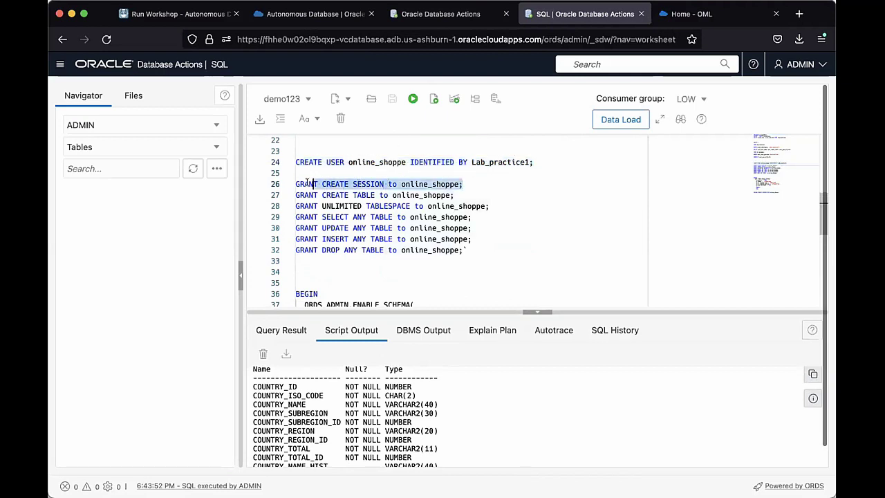
{"action": "scroll", "coordinate": [463, 245], "scroll_direction": "down", "scroll_amount": 1}
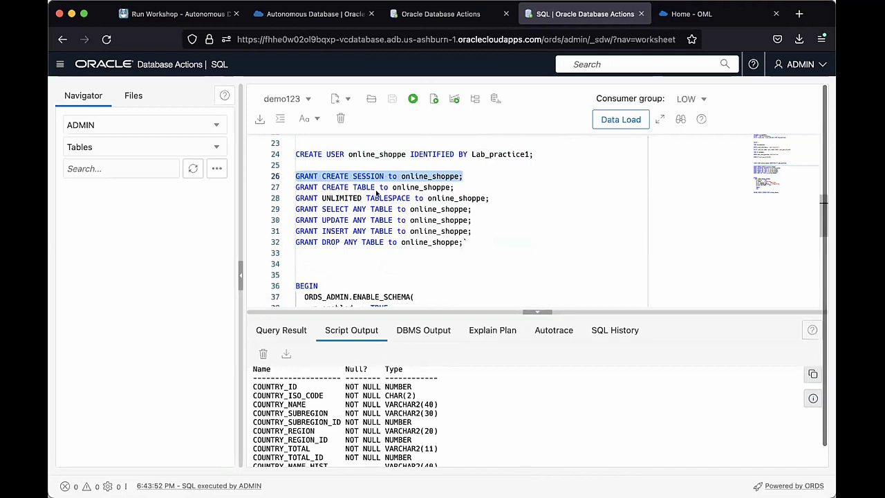
{"action": "left_click_drag", "start_coordinate": [342, 215], "coordinate": [398, 211]}
{"action": "left_click", "coordinate": [434, 238]}
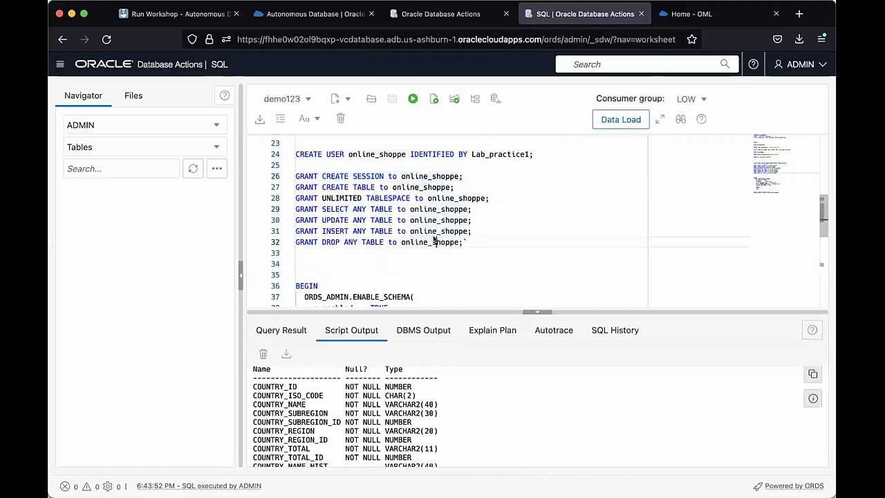
- Highlight the REVOKE CREATE SESSION FROM online_shoppe; statement and review the worksheet's queries, grants and ORDS_ADMIN.ENABLE_SCHEMA block
{"action": "scroll", "coordinate": [437, 240], "scroll_direction": "down", "scroll_amount": 5}
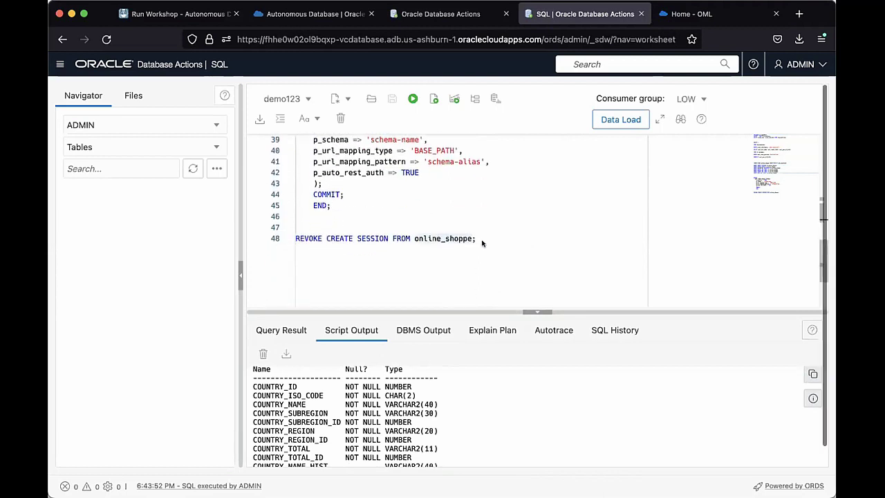
{"action": "left_click_drag", "start_coordinate": [482, 243], "coordinate": [296, 240]}
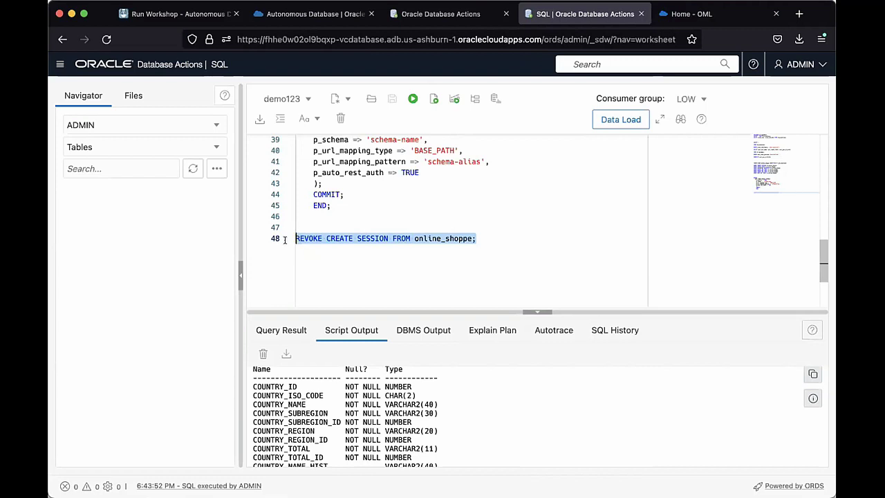
{"action": "scroll", "coordinate": [361, 220], "scroll_direction": "up", "scroll_amount": 3}
{"action": "scroll", "coordinate": [361, 220], "scroll_direction": "up", "scroll_amount": 8}
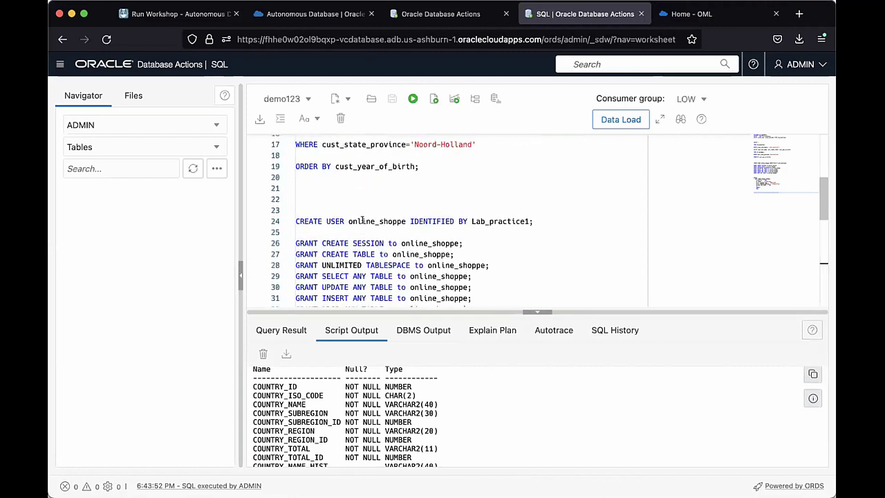
{"action": "scroll", "coordinate": [361, 220], "scroll_direction": "up", "scroll_amount": 2}
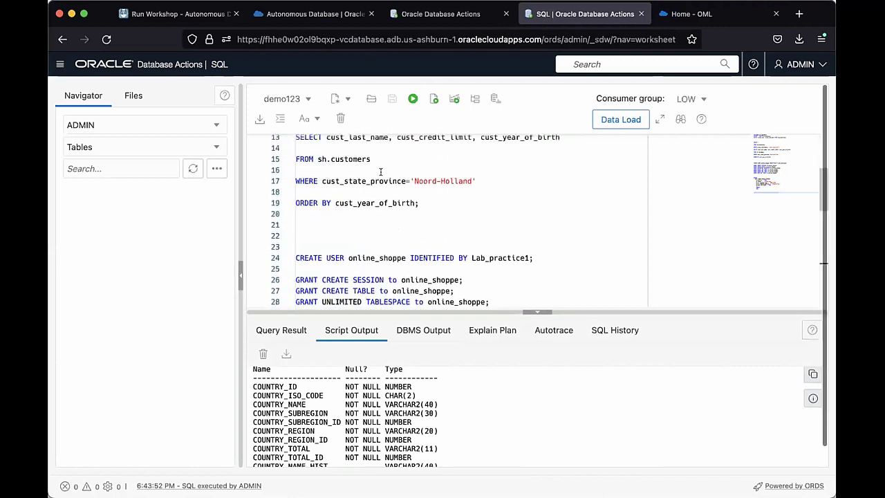
{"action": "scroll", "coordinate": [423, 222], "scroll_direction": "up", "scroll_amount": 5}
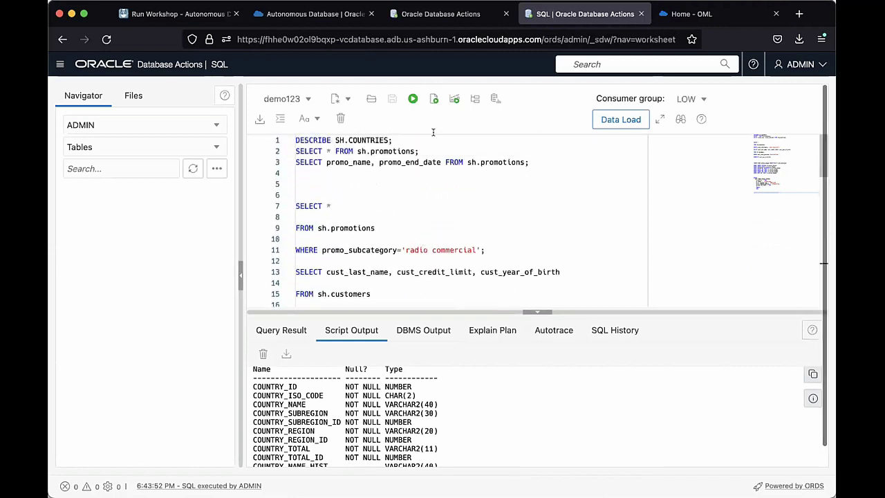
{"action": "scroll", "coordinate": [436, 142], "scroll_direction": "down", "scroll_amount": 3}
{"action": "scroll", "coordinate": [346, 281], "scroll_direction": "down", "scroll_amount": 8}
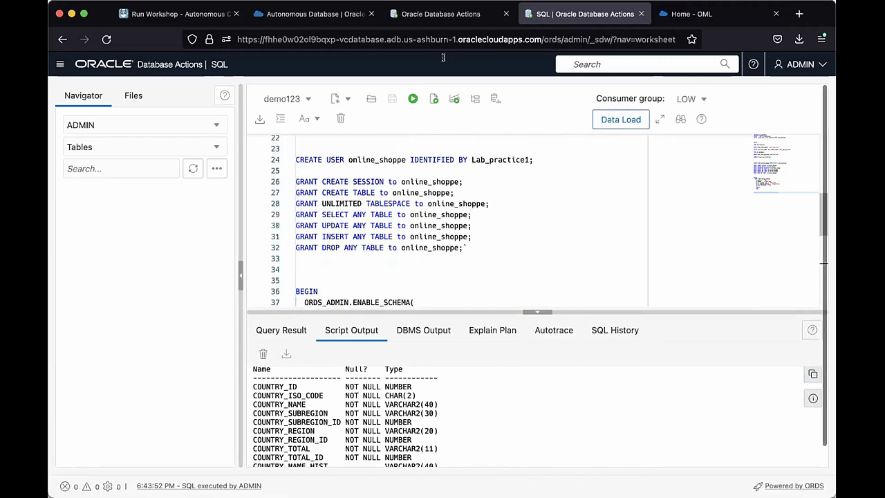
{"action": "scroll", "coordinate": [347, 280], "scroll_direction": "down", "scroll_amount": 4}
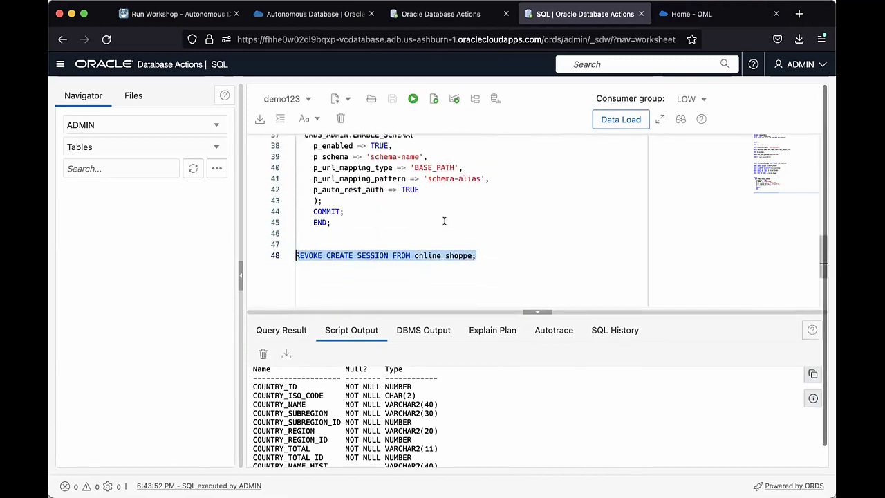
{"action": "scroll", "coordinate": [444, 221], "scroll_direction": "up", "scroll_amount": 4}
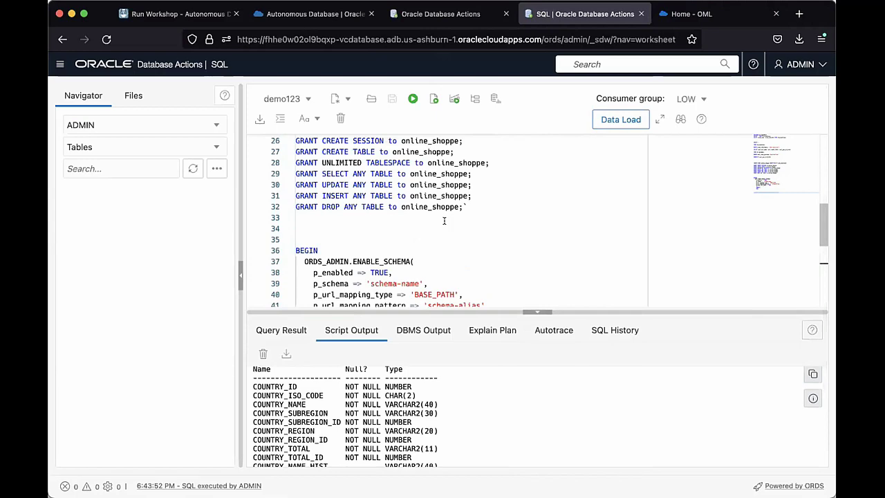
- Revisit the Database Actions Launchpad and examine the Oracle Machine Learning home page's How Do I?, Quick Actions and Recent Activities sections
{"action": "left_click", "coordinate": [441, 14]}
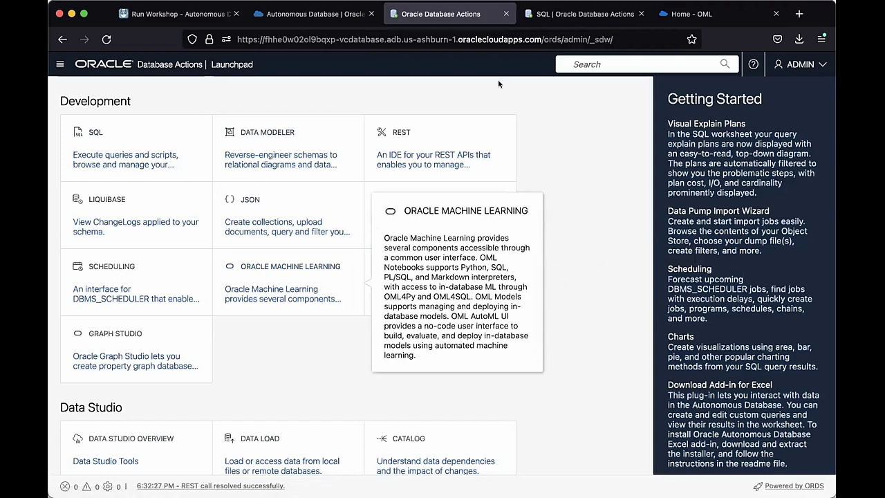
{"action": "left_click", "coordinate": [681, 14]}
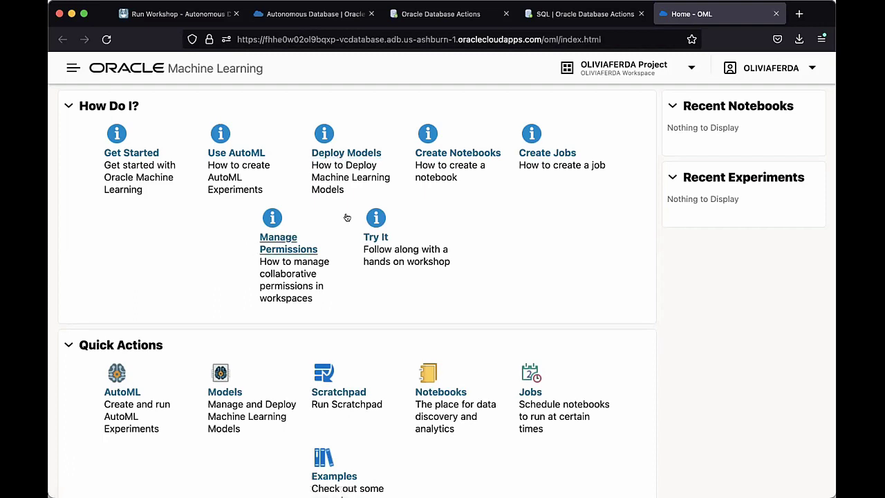
{"action": "scroll", "coordinate": [415, 231], "scroll_direction": "down", "scroll_amount": 1}
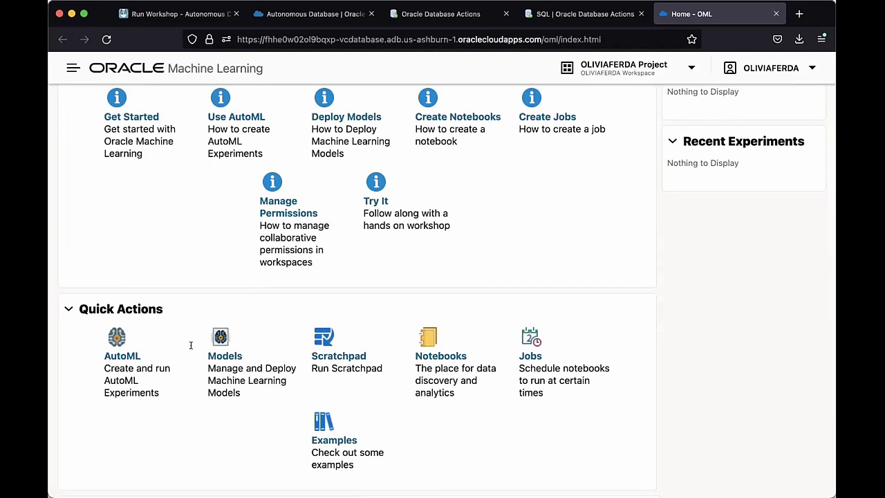
{"action": "scroll", "coordinate": [194, 359], "scroll_direction": "down", "scroll_amount": 2}
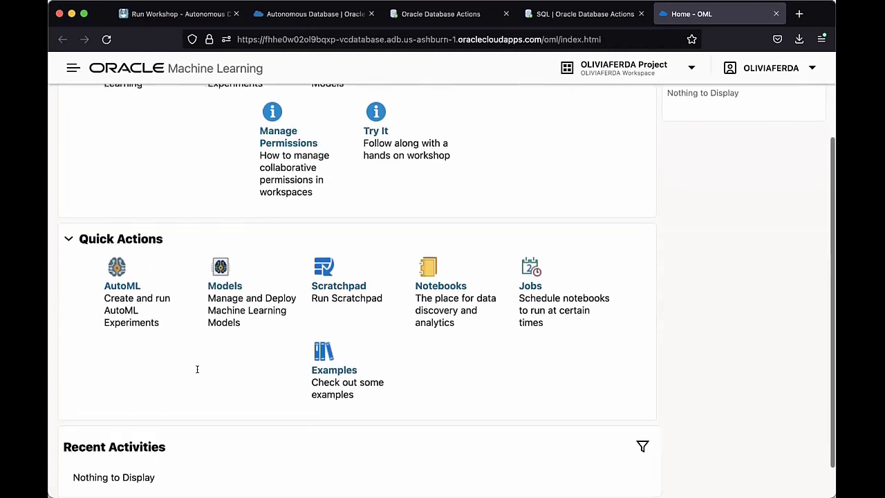
{"action": "scroll", "coordinate": [198, 367], "scroll_direction": "up", "scroll_amount": 3}
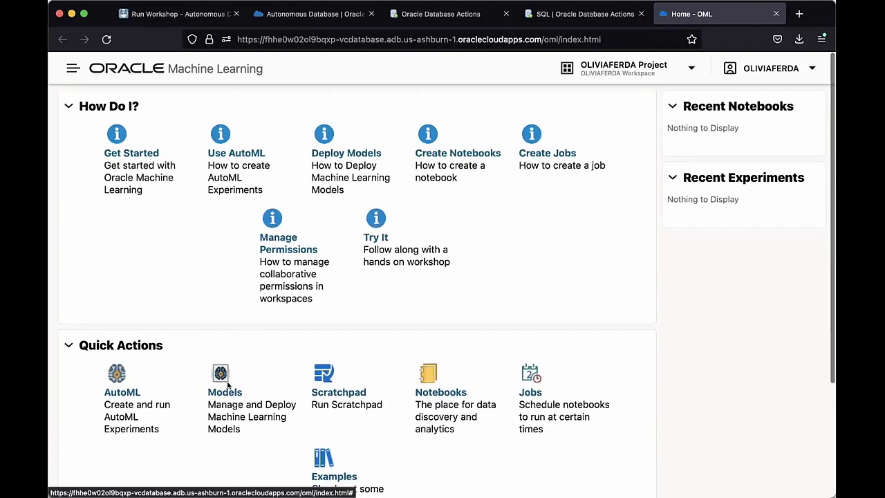
- Check the LiveLabs lab on using Data Tools to load data and return to the VC_Database details in Oracle Cloud
{"action": "left_click", "coordinate": [289, 15]}
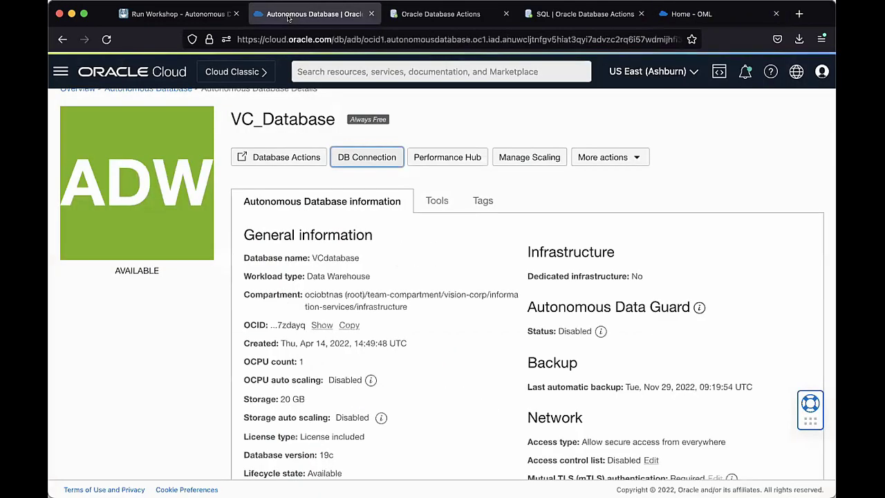
{"action": "left_click", "coordinate": [179, 16]}
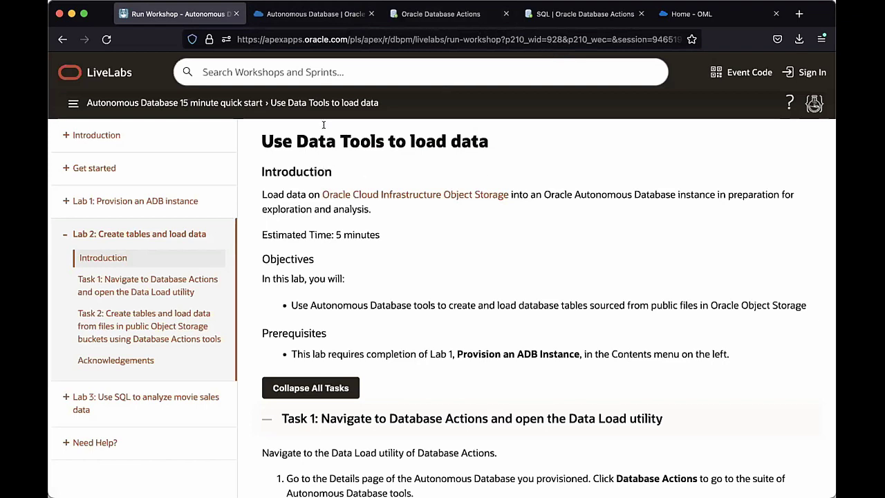
{"action": "left_click", "coordinate": [304, 14]}
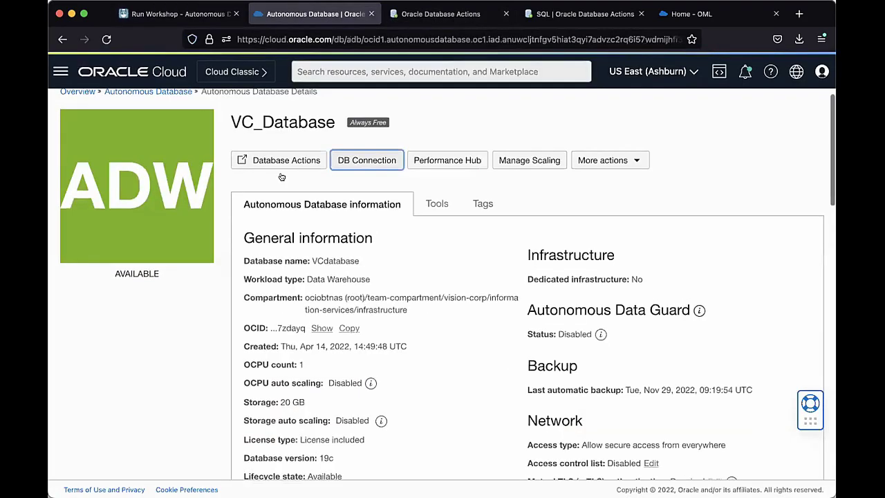
- Compare the services offered under the Oracle Database and Databases categories of Oracle Cloud, ending on Oracle Database
{"action": "left_click", "coordinate": [61, 71]}
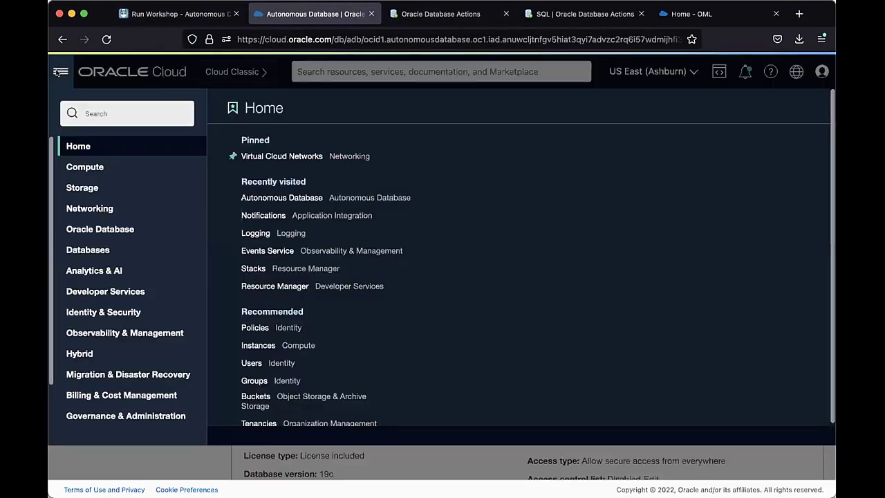
{"action": "left_click", "coordinate": [97, 231]}
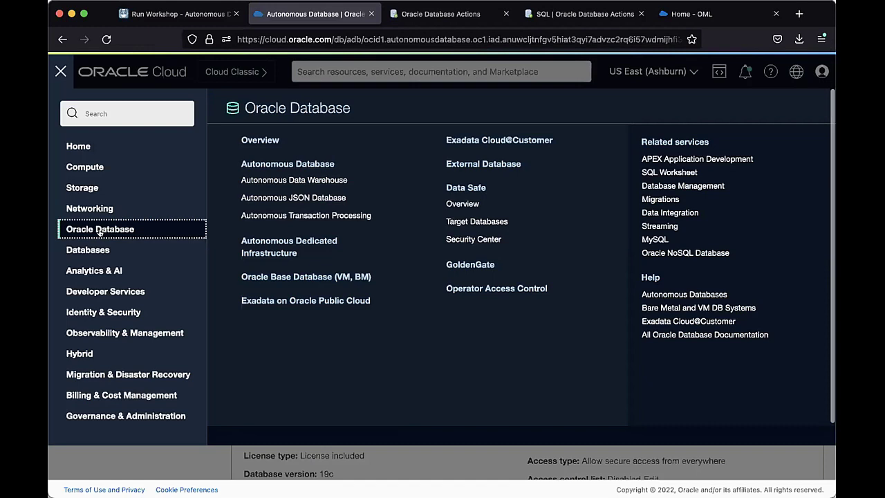
{"action": "left_click", "coordinate": [96, 252]}
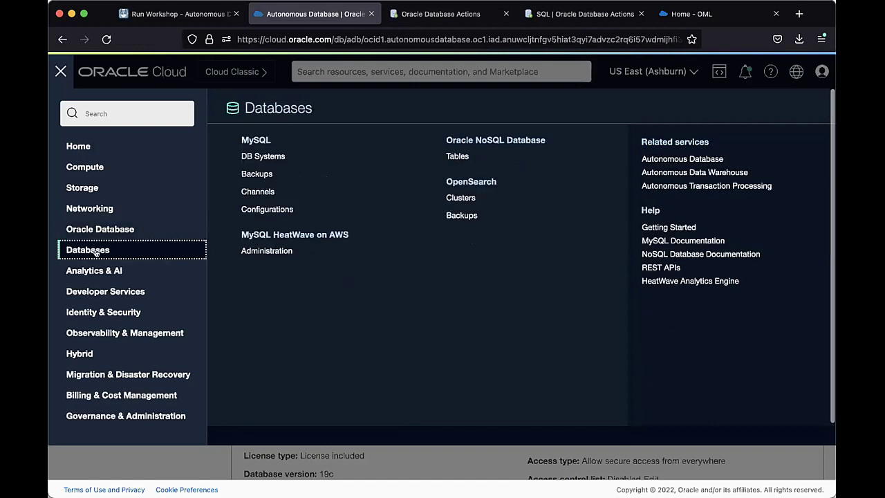
{"action": "left_click", "coordinate": [111, 229]}
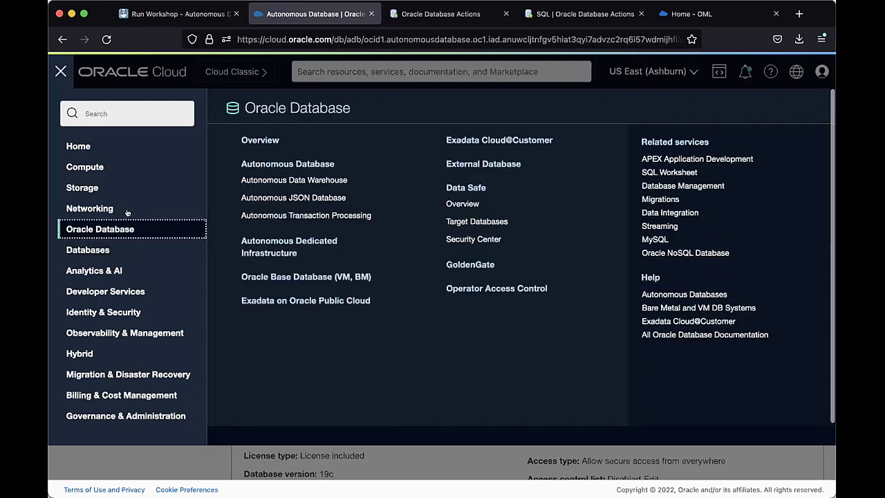
- Open the Oracle Database overview and review its Autonomous Databases, Activity, Alarms, Announcements and Service Health sections
{"action": "left_click", "coordinate": [261, 139]}
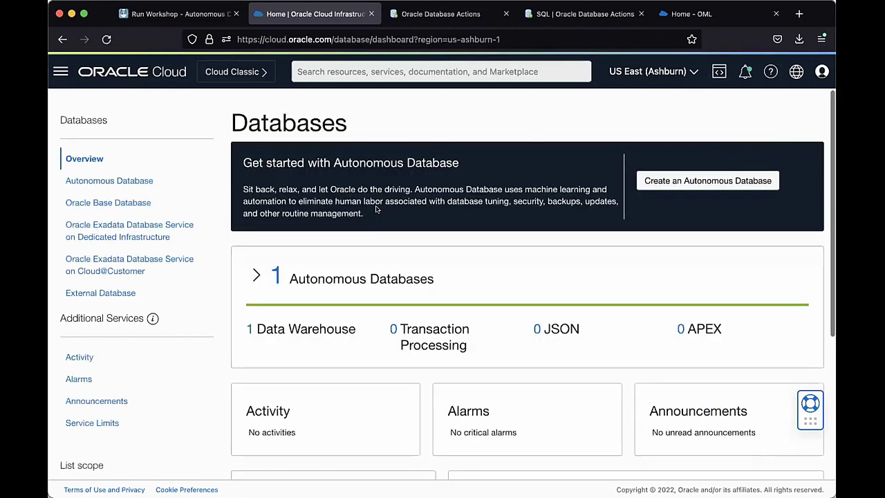
{"action": "scroll", "coordinate": [377, 210], "scroll_direction": "down", "scroll_amount": 3}
{"action": "scroll", "coordinate": [377, 210], "scroll_direction": "down", "scroll_amount": 2}
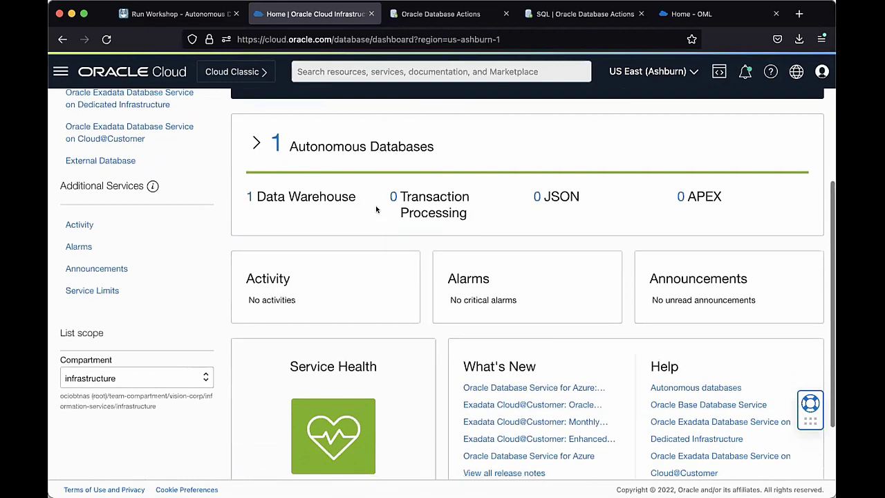
{"action": "scroll", "coordinate": [377, 209], "scroll_direction": "up", "scroll_amount": 4}
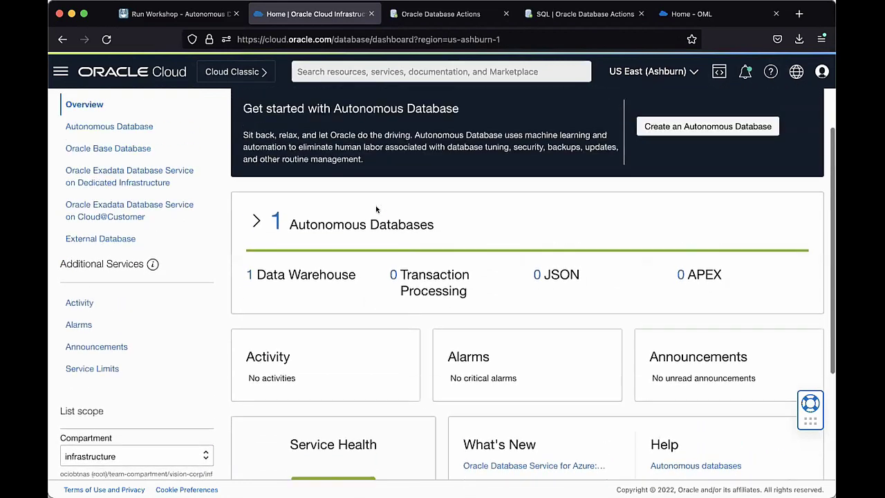